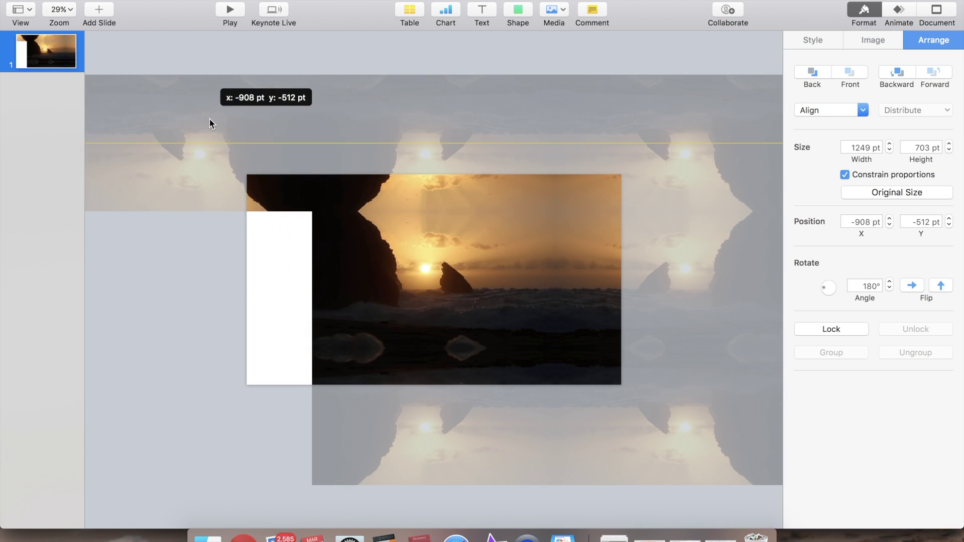
- Deselect the repositioned flipped sunset copy and zoom in twice on the Keynote slide
key("Escape")
key("super+shift+0")
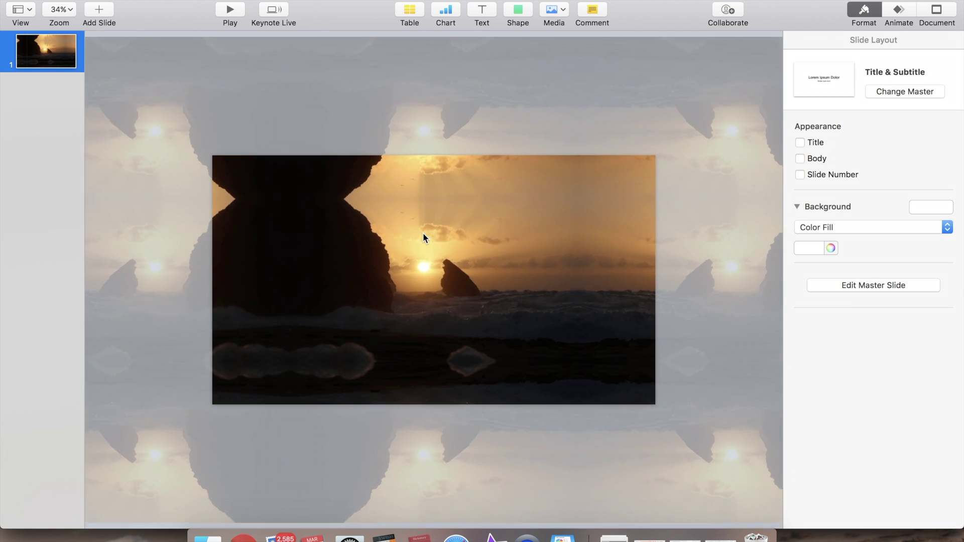
key("super+shift+period")
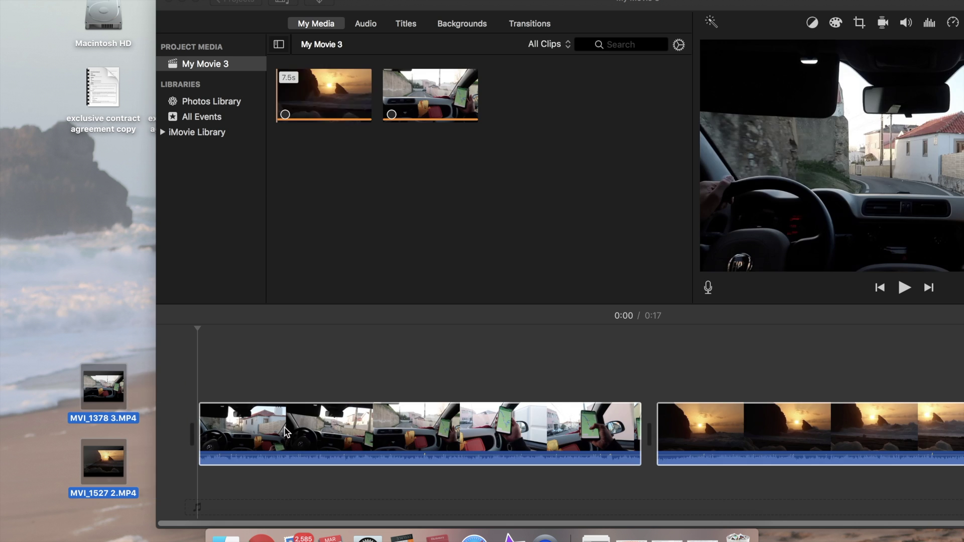
- Maximise the iMovie window and mute the audio of the car-ride and sunset clips
double_click(694, 5)
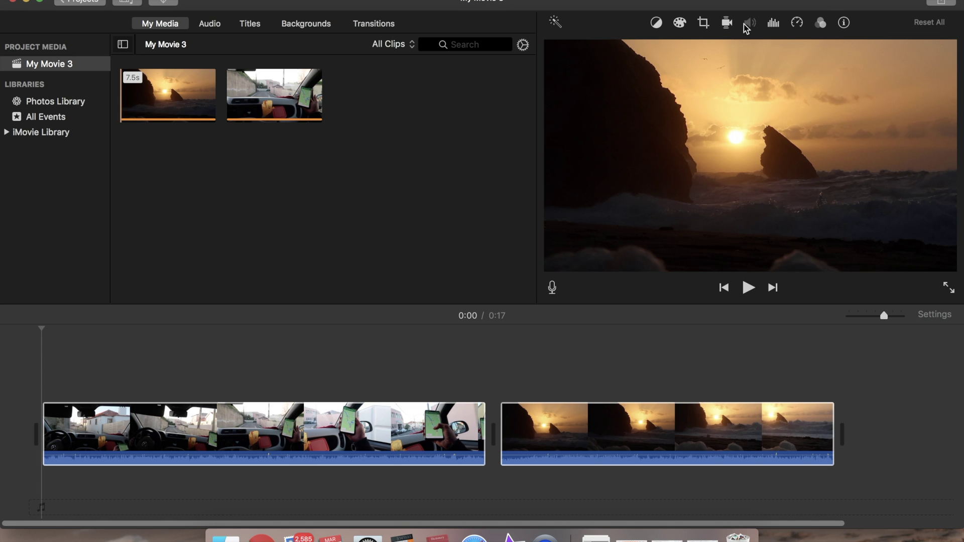
left_click(744, 28)
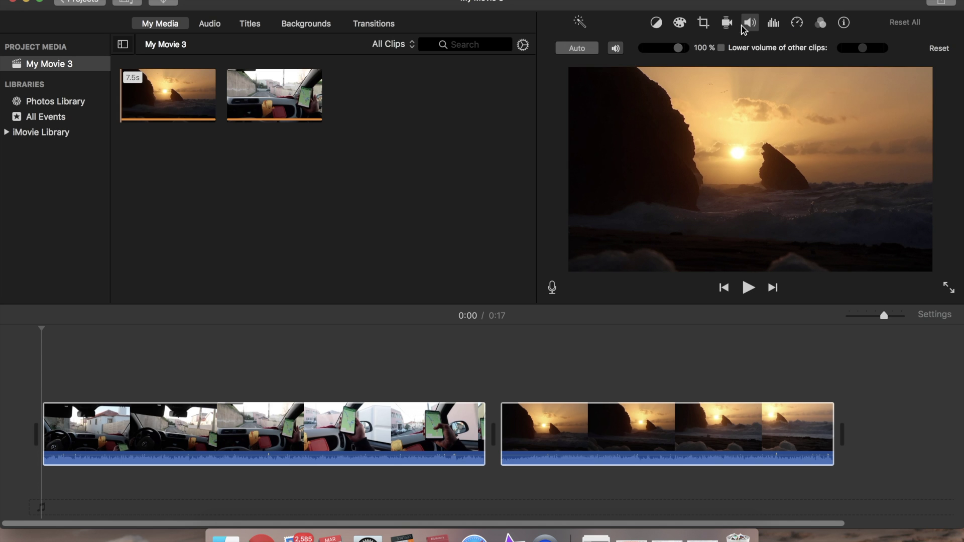
left_click(616, 48)
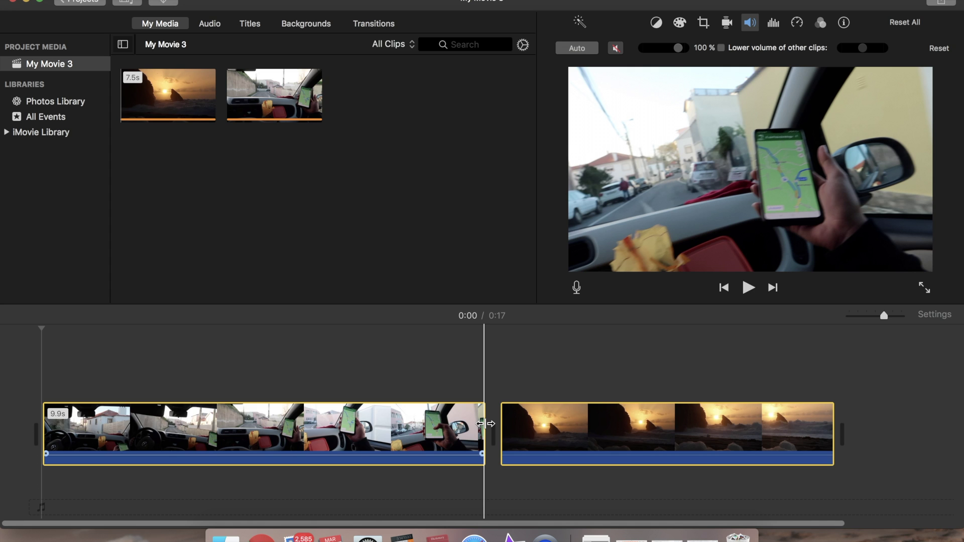
- Split a 0.1-second car-ride piece off the car clip's end at 0:09, before the sunset clip
left_click(485, 424)
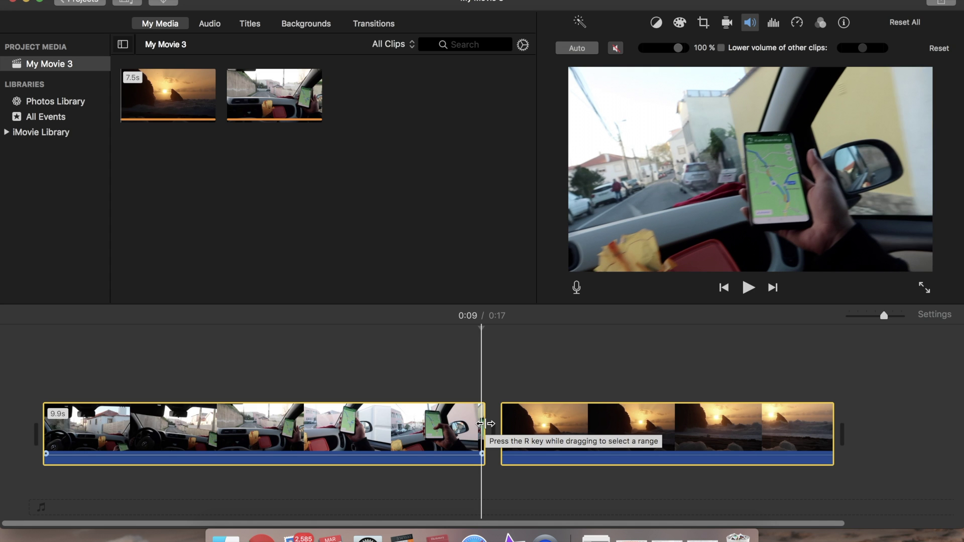
left_click_drag(485, 423, 511, 429)
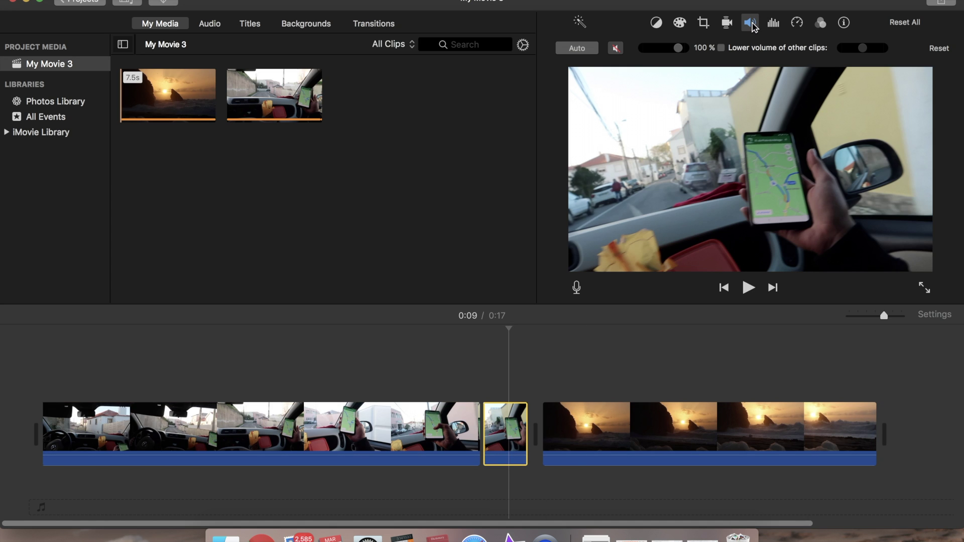
- Apply a Ken Burns crop to the short car clip, ending tightly on the phone's map, then move iMovie aside
left_click(703, 25)
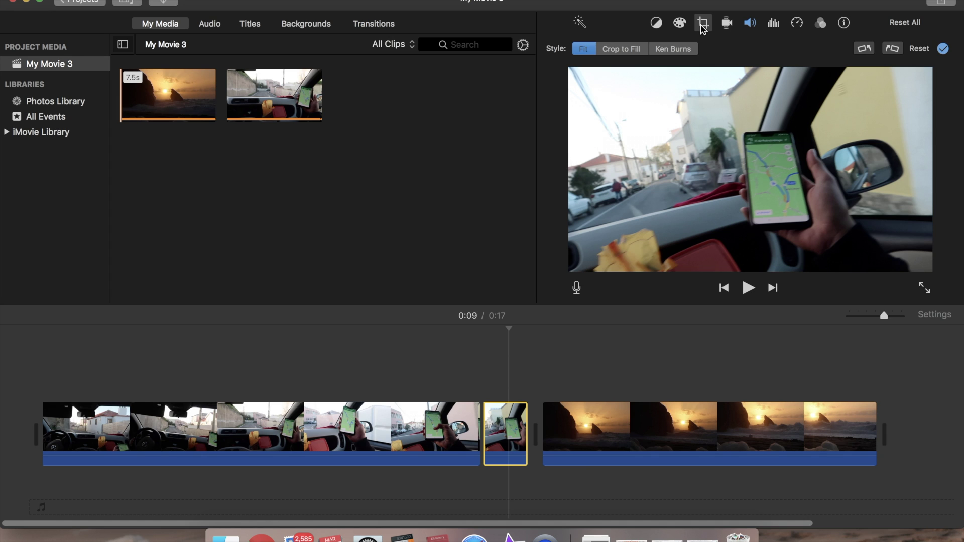
left_click(683, 51)
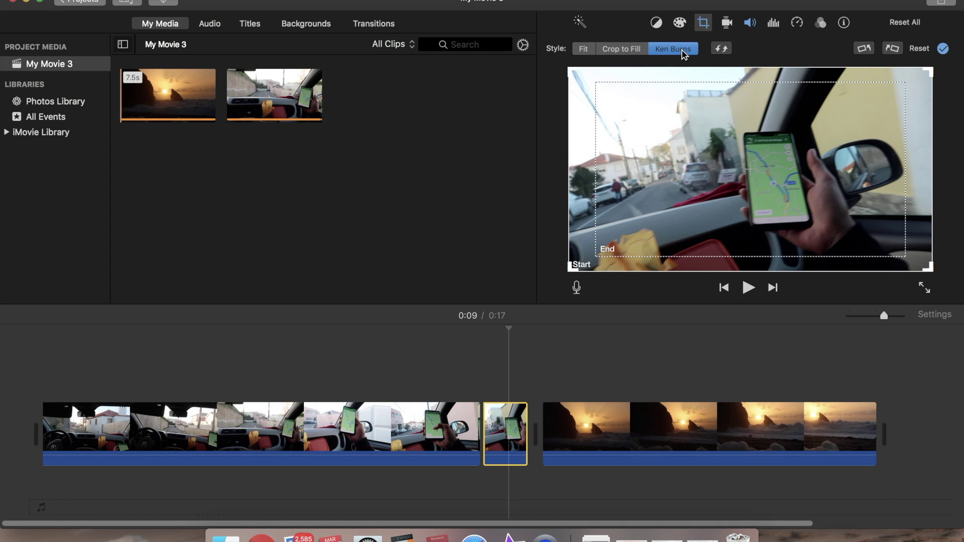
left_click(703, 175)
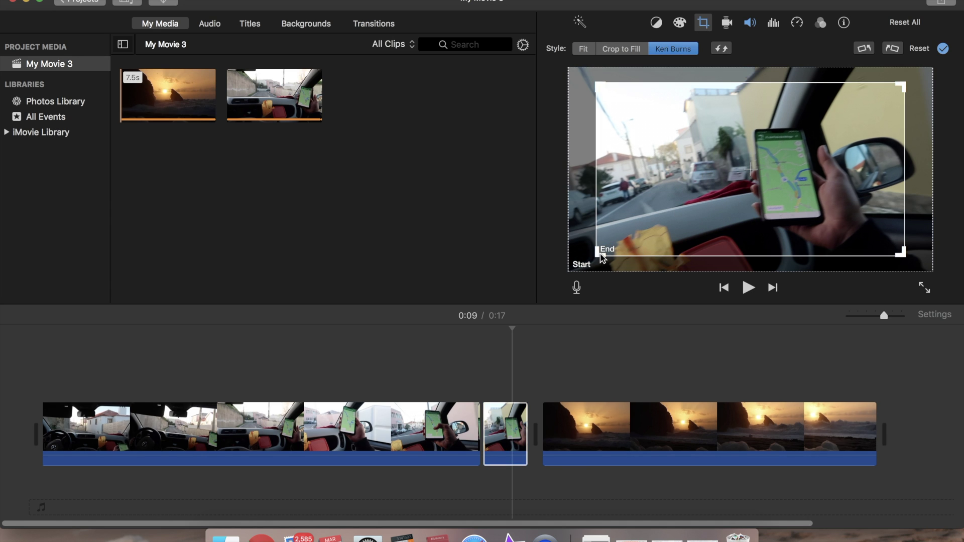
left_click_drag(601, 256, 791, 184)
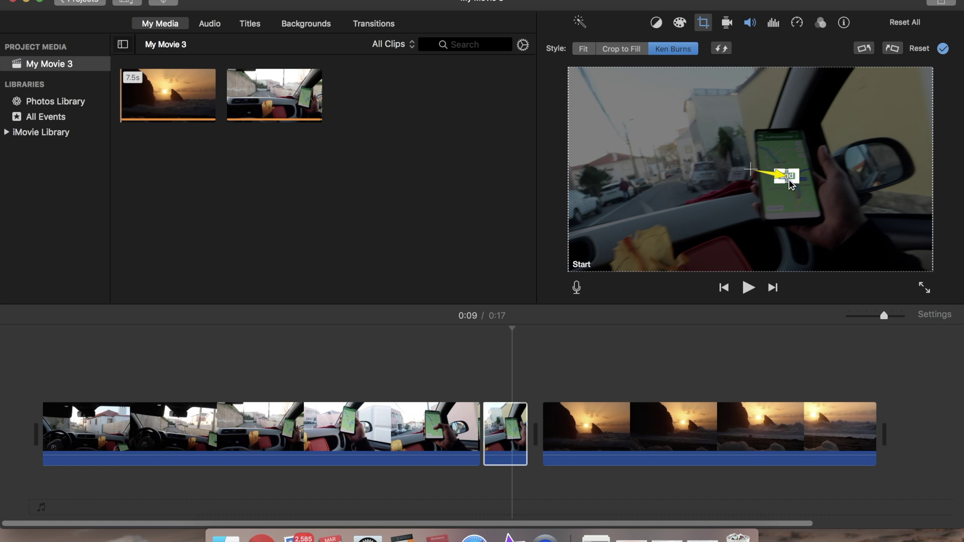
left_click(943, 49)
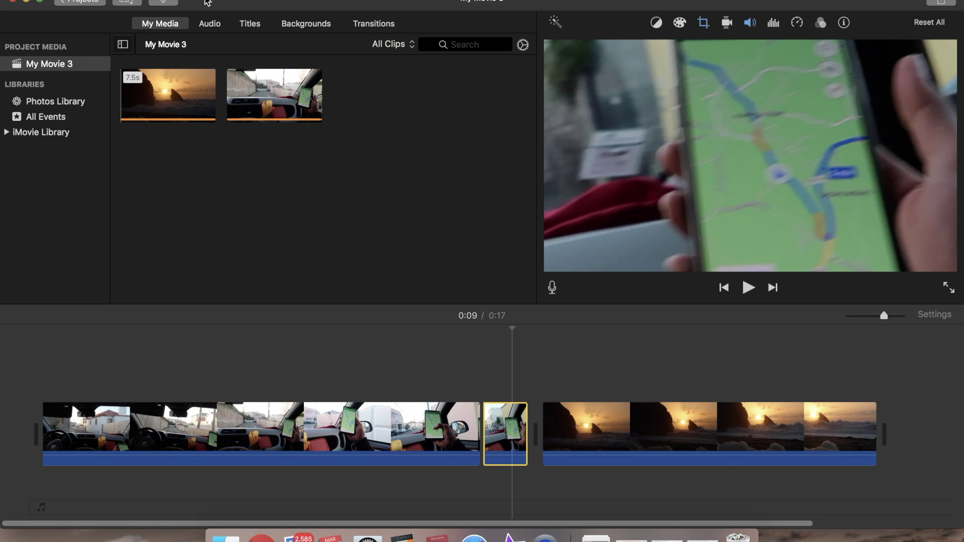
left_click_drag(207, 2, 354, 3)
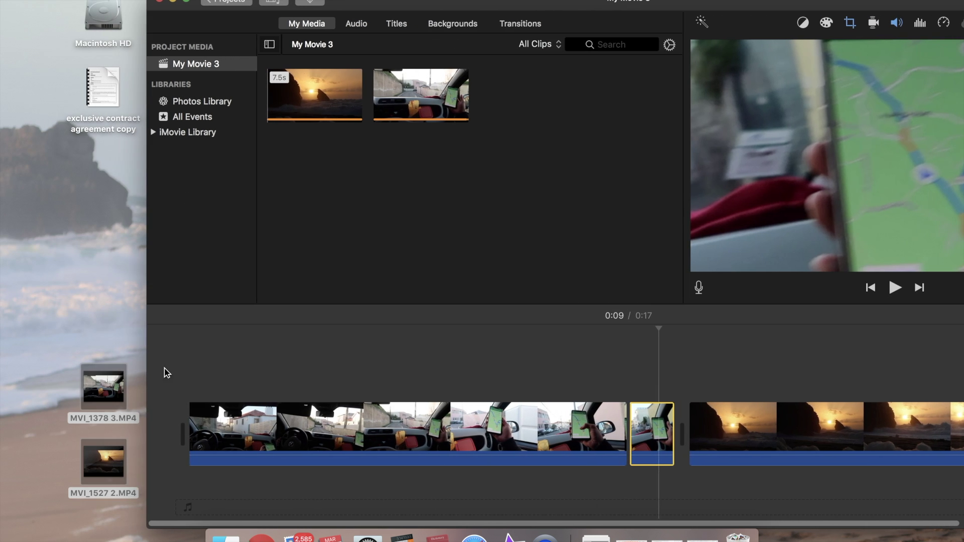
- Open MVI_1527 2.MP4 in QuickTime Player, copy its frame, and launch Keynote
left_click(118, 471)
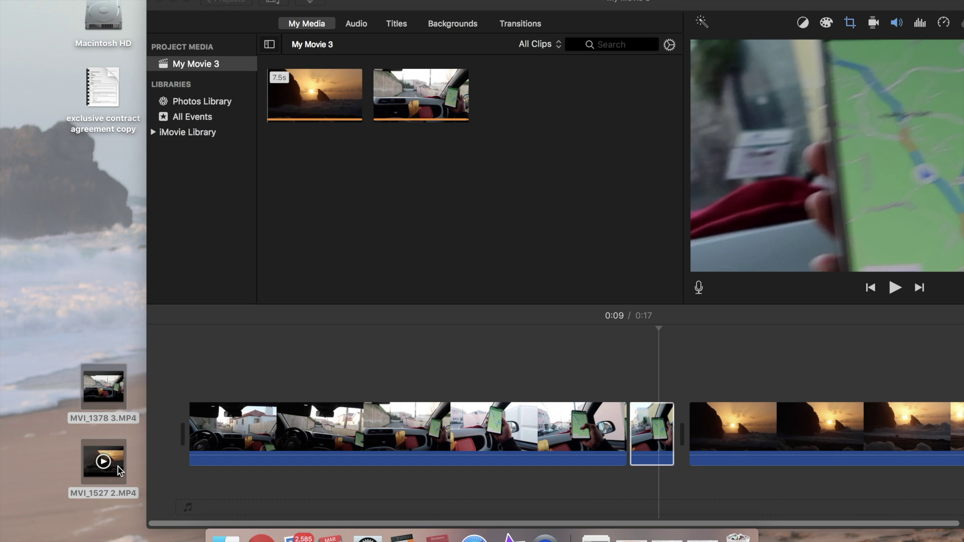
double_click(120, 471)
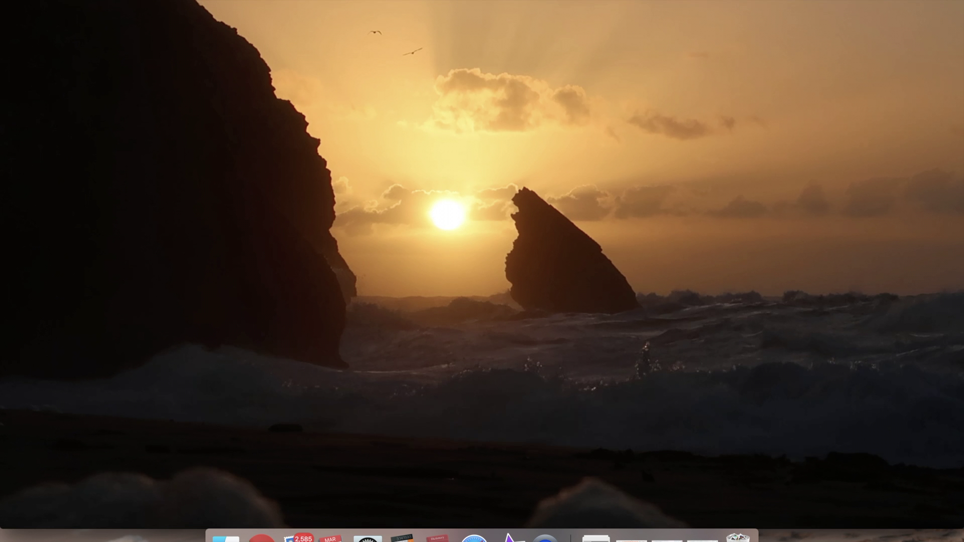
key("F4")
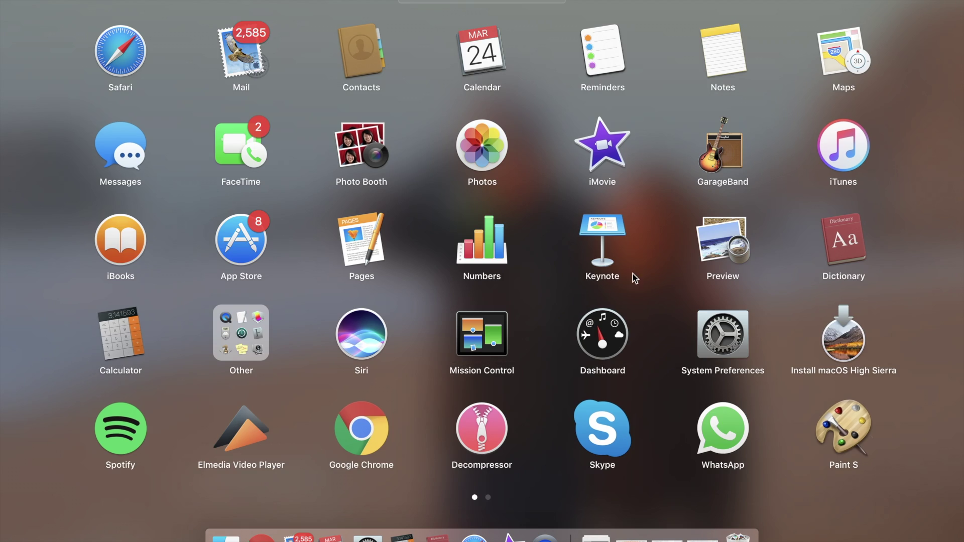
left_click(611, 240)
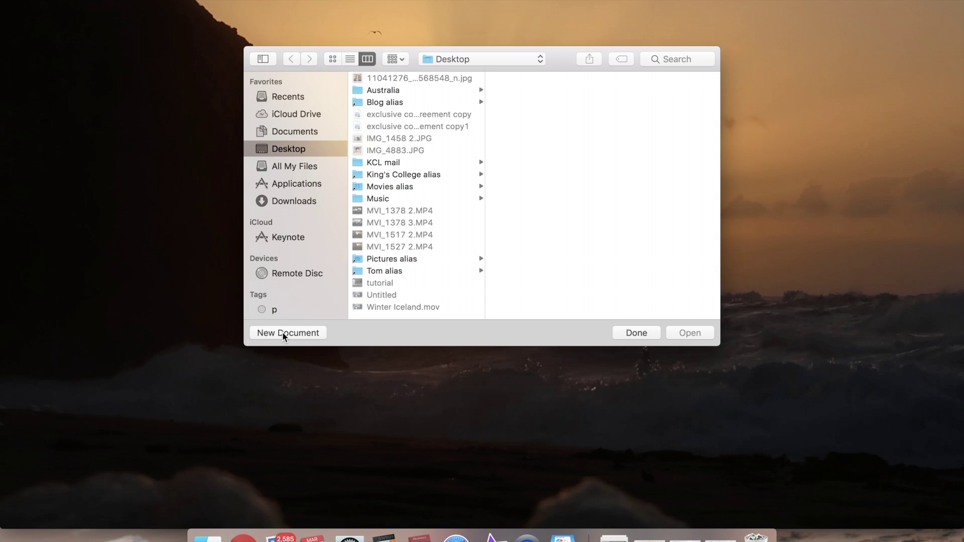
- Create a new Keynote presentation with the widescreen White theme
left_click(284, 333)
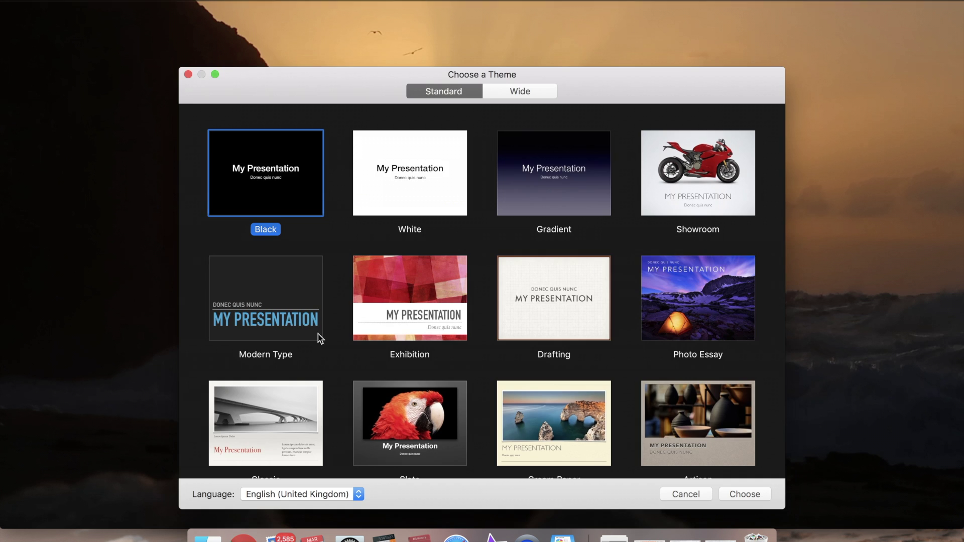
left_click(536, 89)
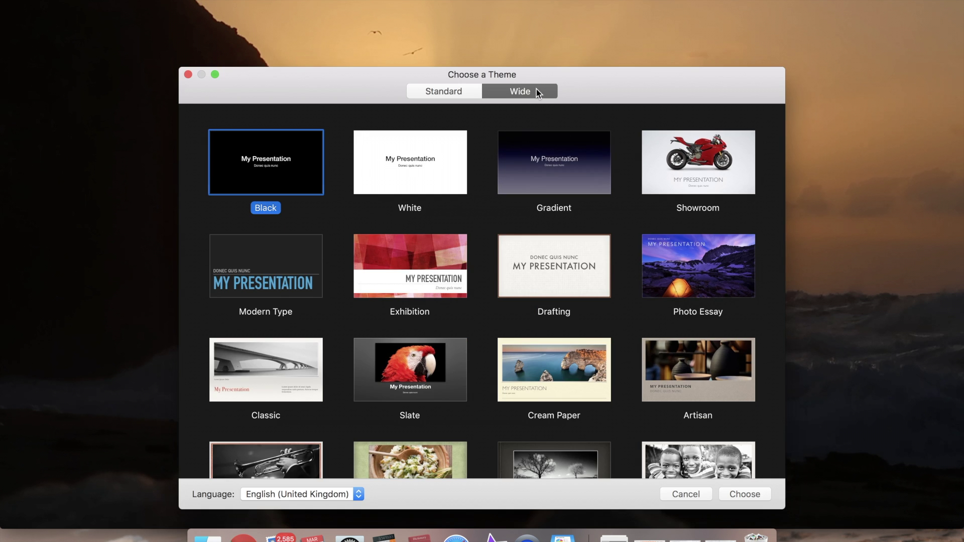
left_click(399, 165)
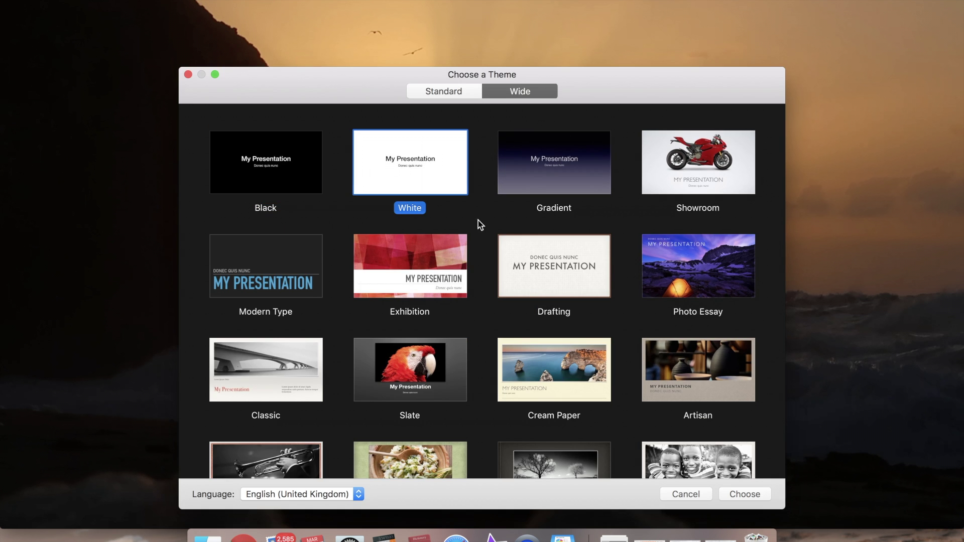
left_click(751, 493)
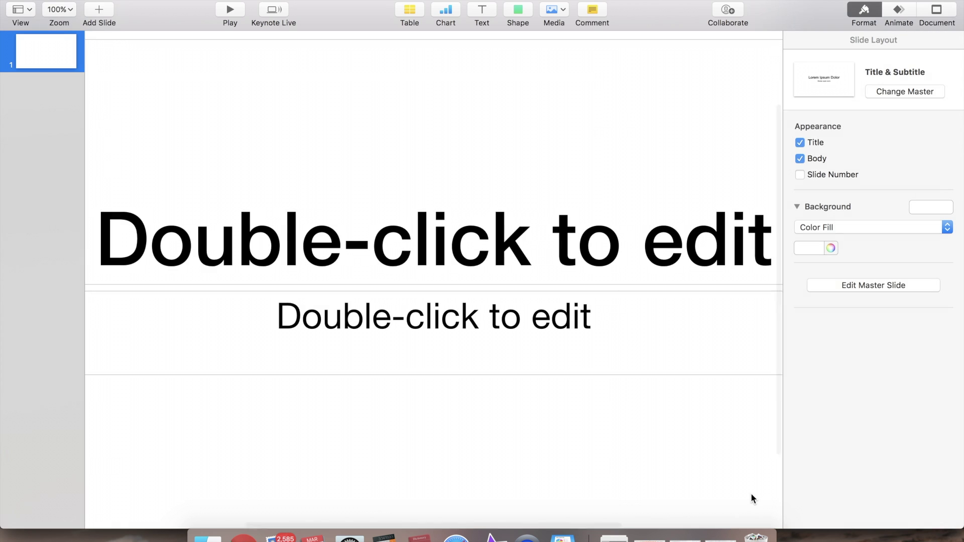
- Delete the title and subtitle placeholders and paste the sunset frame onto the slide
key("shift+super+0")
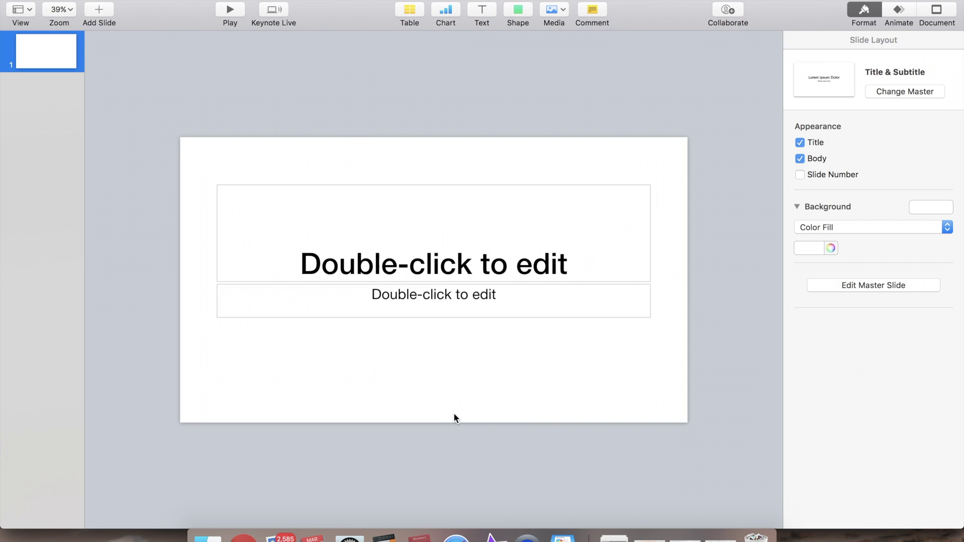
key("super+a")
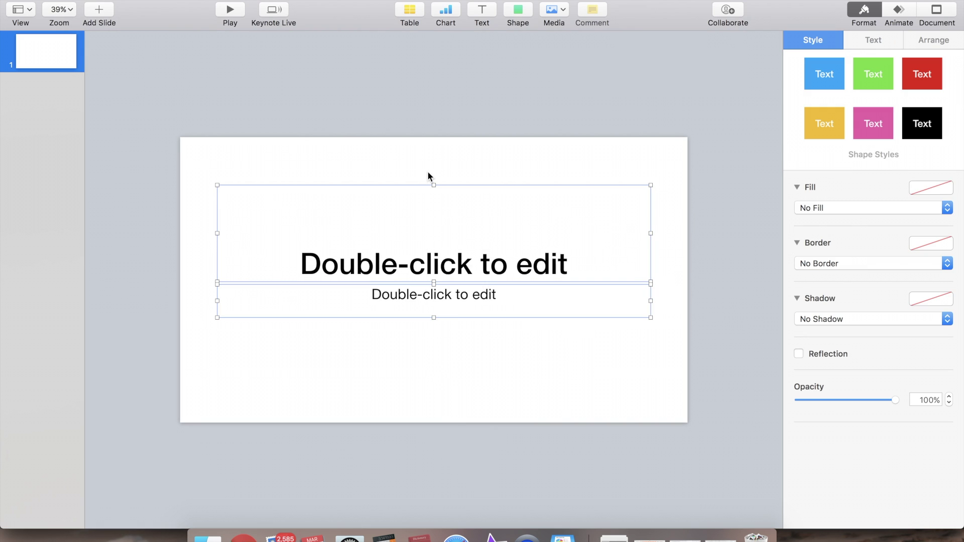
key("BackSpace")
key("super+p")
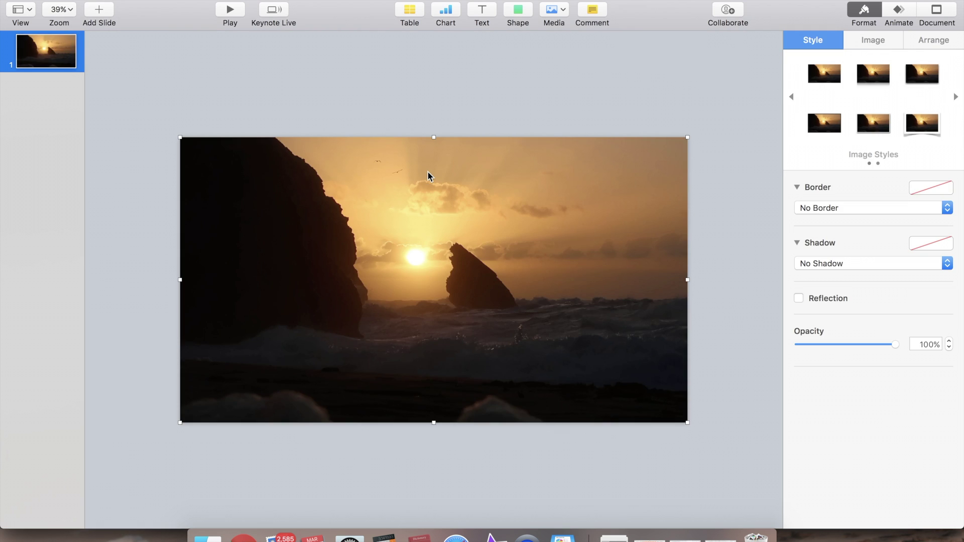
- Scale the sunset image down proportionally and centre it, leaving white margins on all sides
left_click_drag(330, 222, 388, 224)
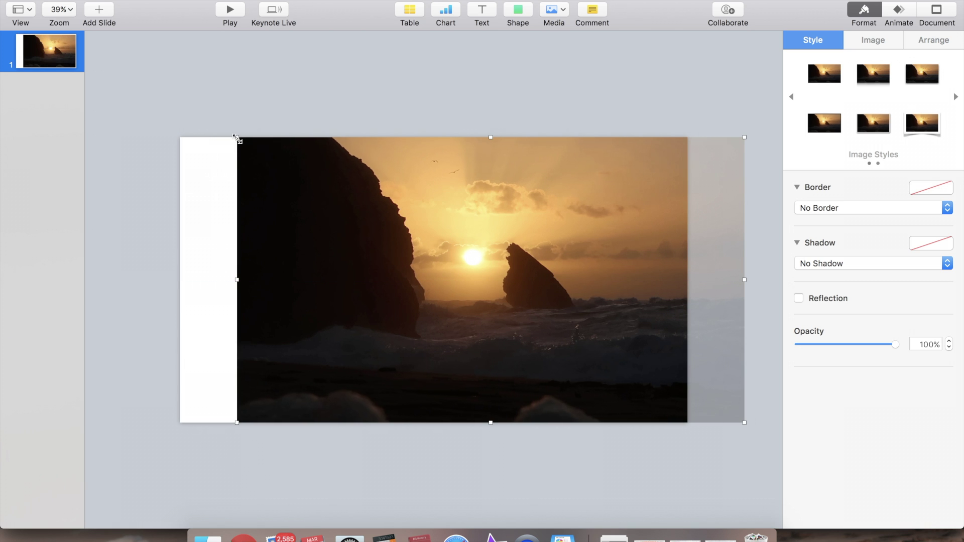
left_click_drag(236, 138, 363, 209)
left_click_drag(483, 269, 376, 239)
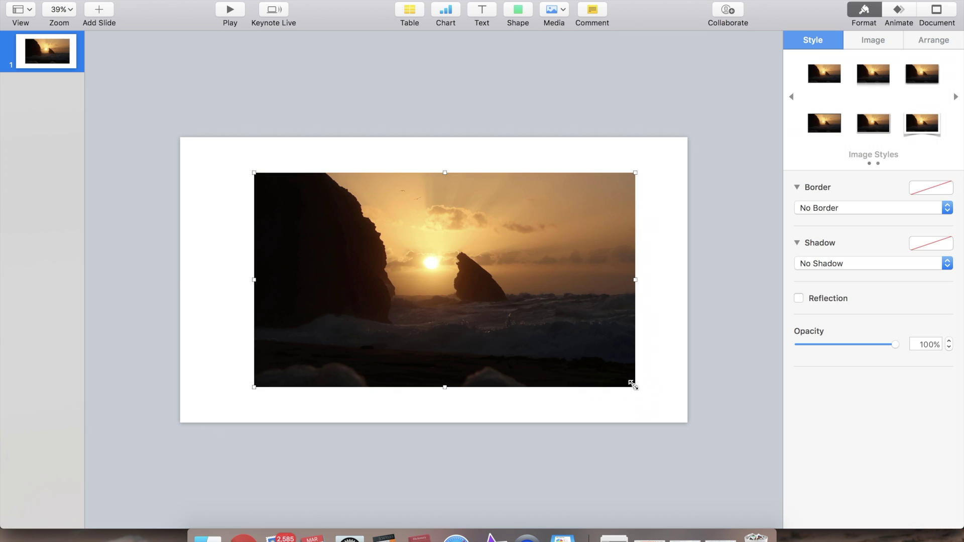
left_click_drag(633, 385, 583, 351)
mouse_move(504, 306)
left_mouse_down()
mouse_move(484, 296)
mouse_move(496, 292)
left_mouse_up()
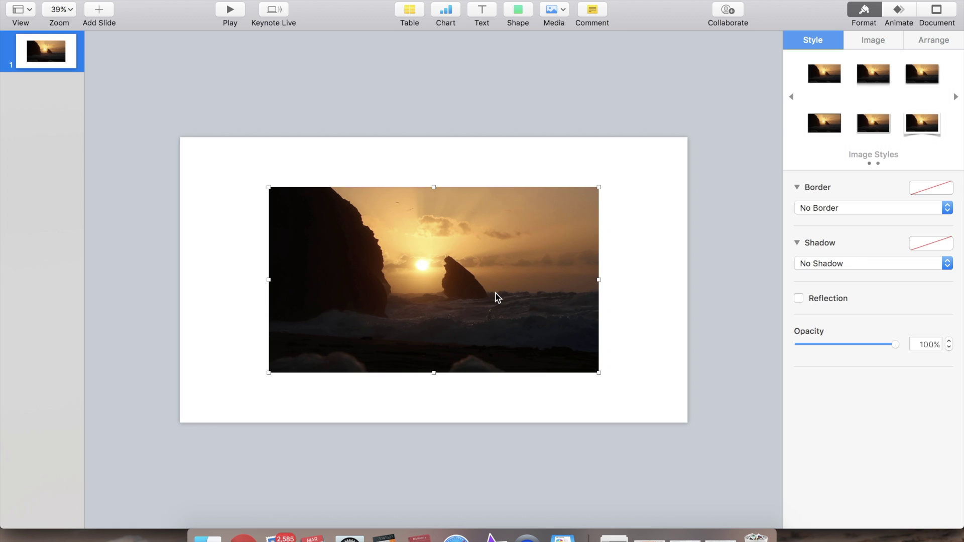
- Duplicate the sunset image, flip the copy horizontally, and snap it against the original's right edge
left_click_drag(495, 298, 556, 306)
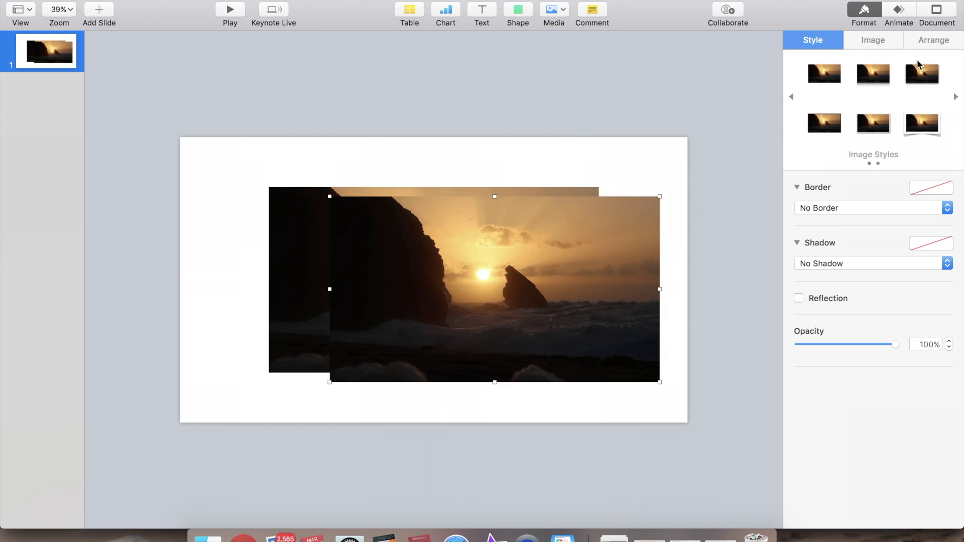
left_click(934, 41)
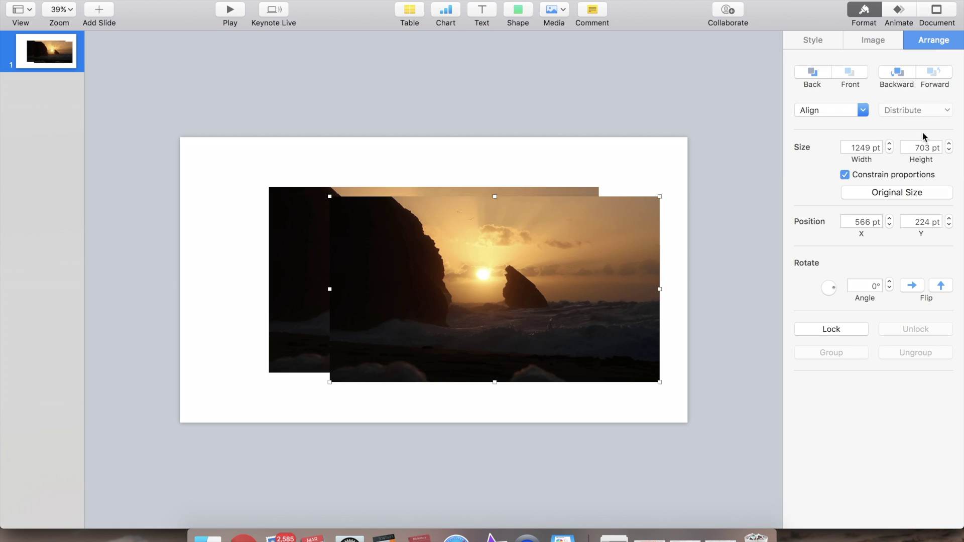
left_click(912, 286)
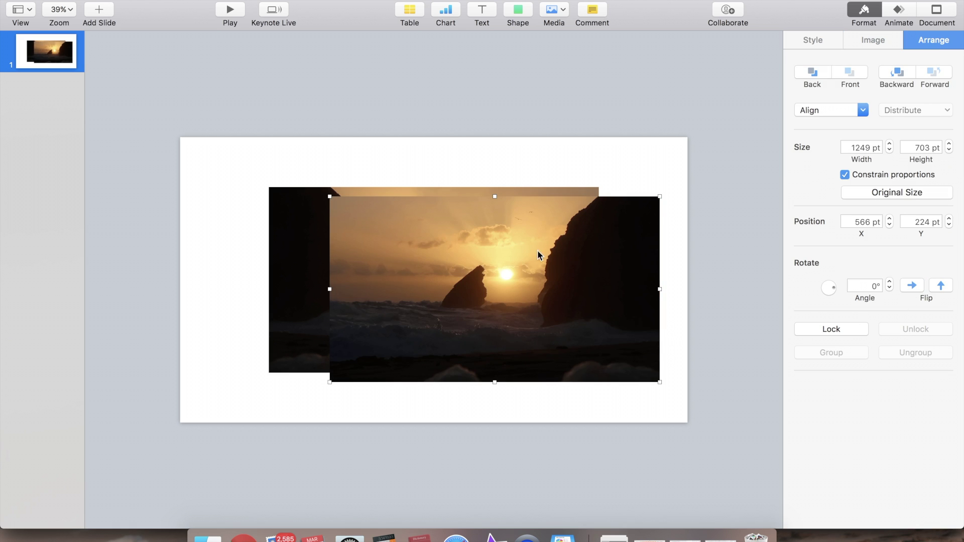
left_click_drag(448, 279, 660, 258)
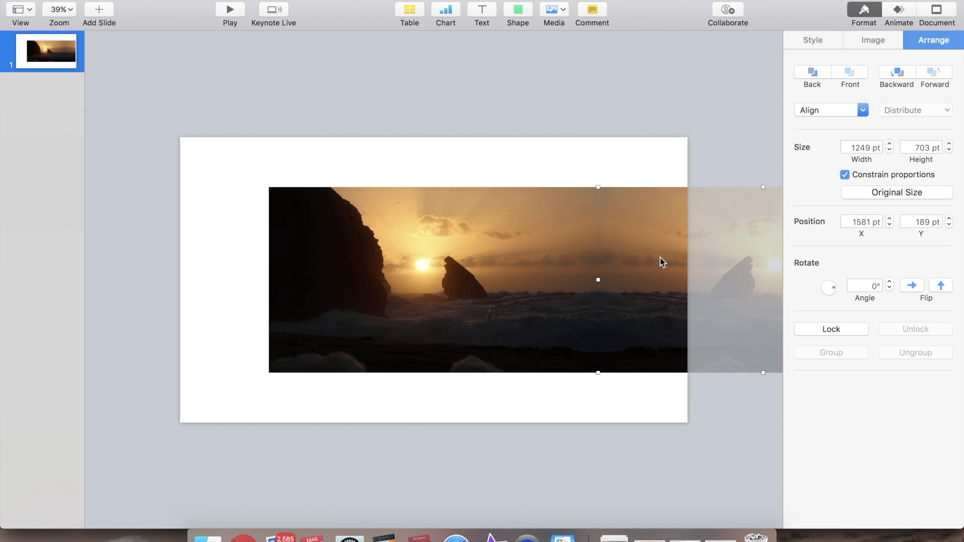
- Place flipped copies above and below the sunset image to fill the remaining margins
scroll(693, 126, "down", 2)
left_click_drag(661, 263, 262, 258)
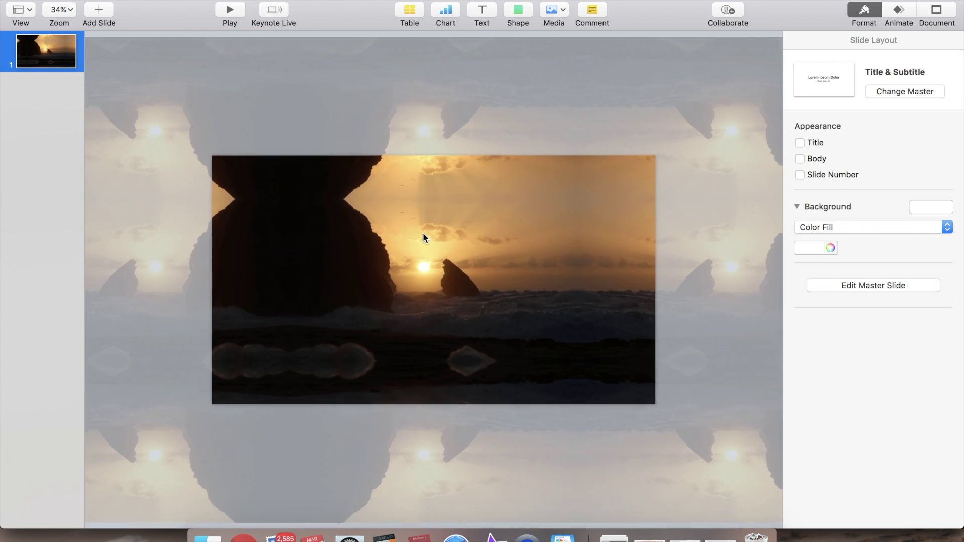
scroll(423, 233, "up", 3)
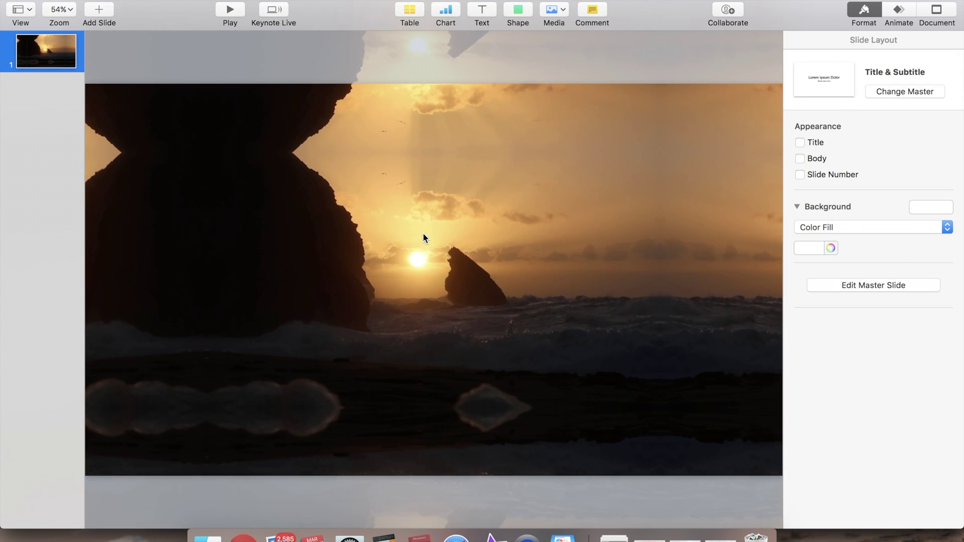
scroll(423, 236, "up", 1)
left_click(96, 1)
- Export the slide as a high-quality JPEG named 'sea mirror' to the Desktop
mouse_move(173, 125)
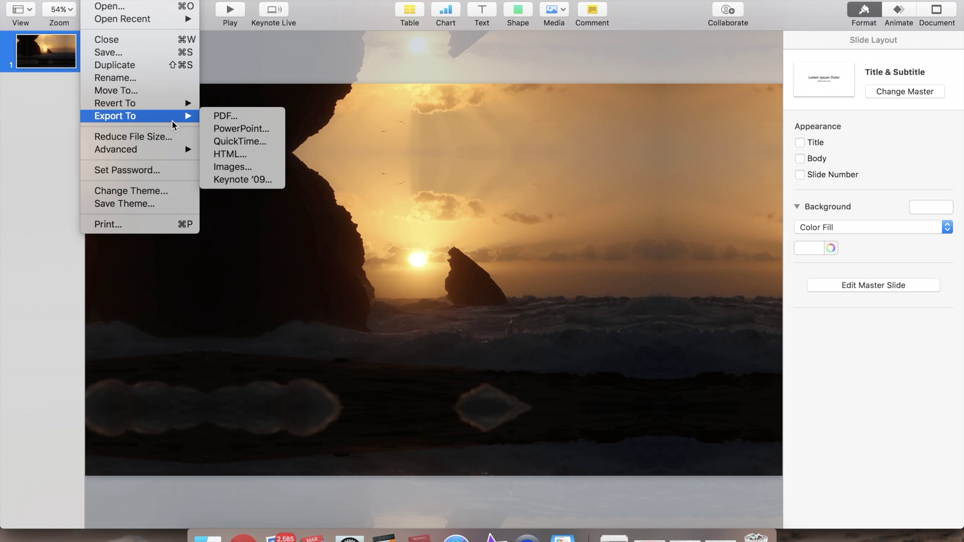
left_click(233, 167)
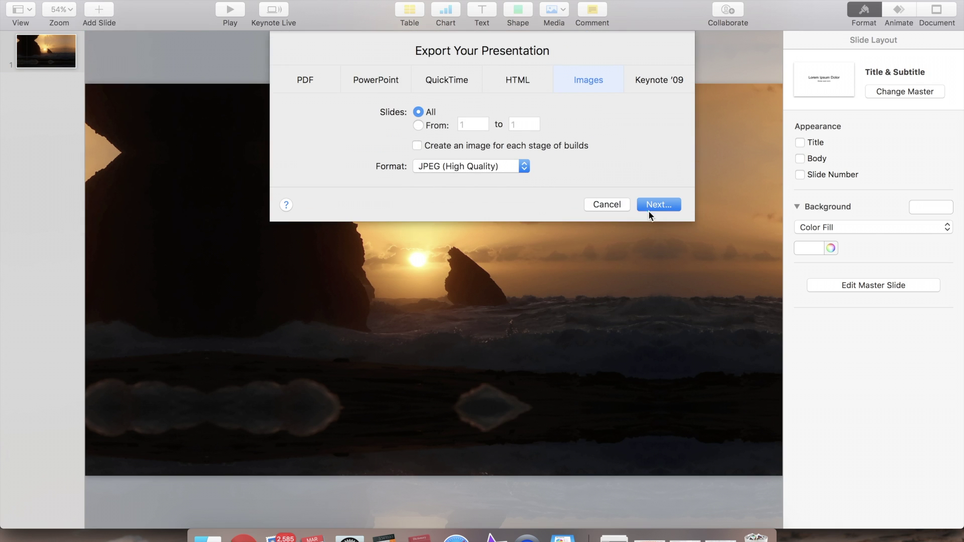
left_click(649, 207)
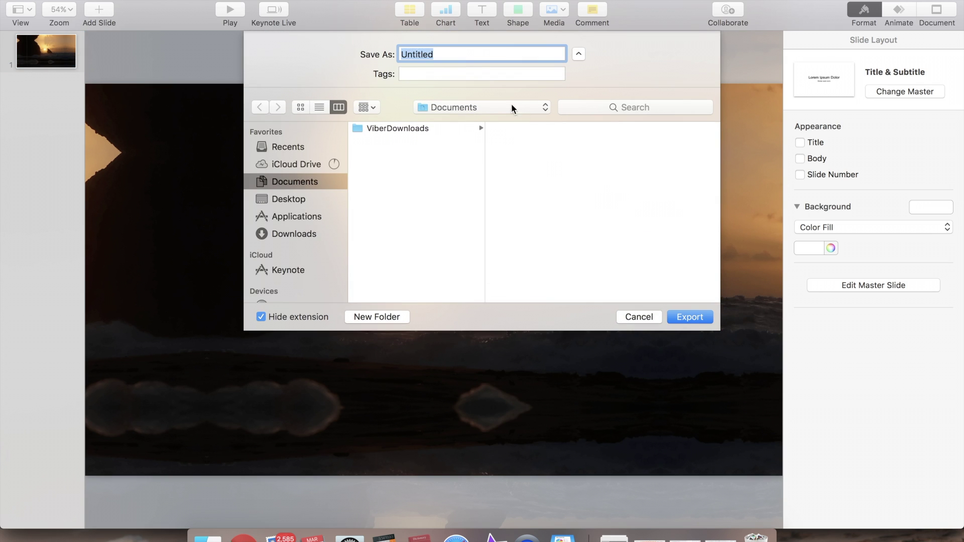
type("sea mirror")
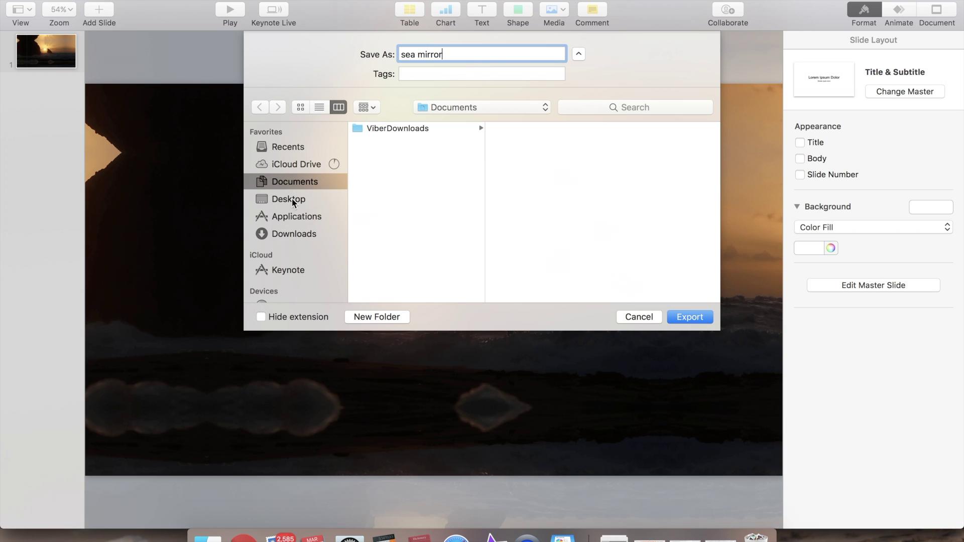
left_click(294, 202)
left_click(690, 316)
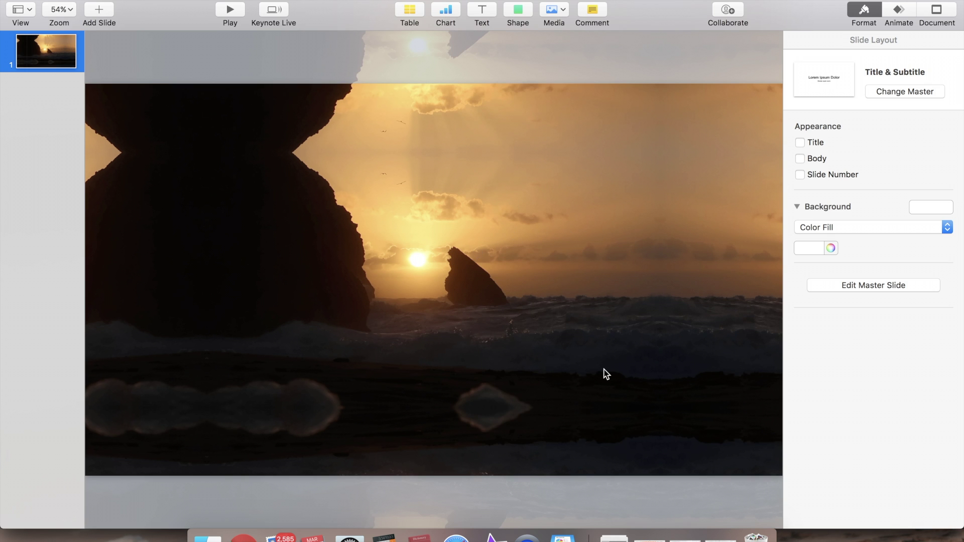
- Switch to Finder and drag sea mirror.001.jpeg into the iMovie timeline before the sunset clip
key("super+Tab")
key("super+Tab")
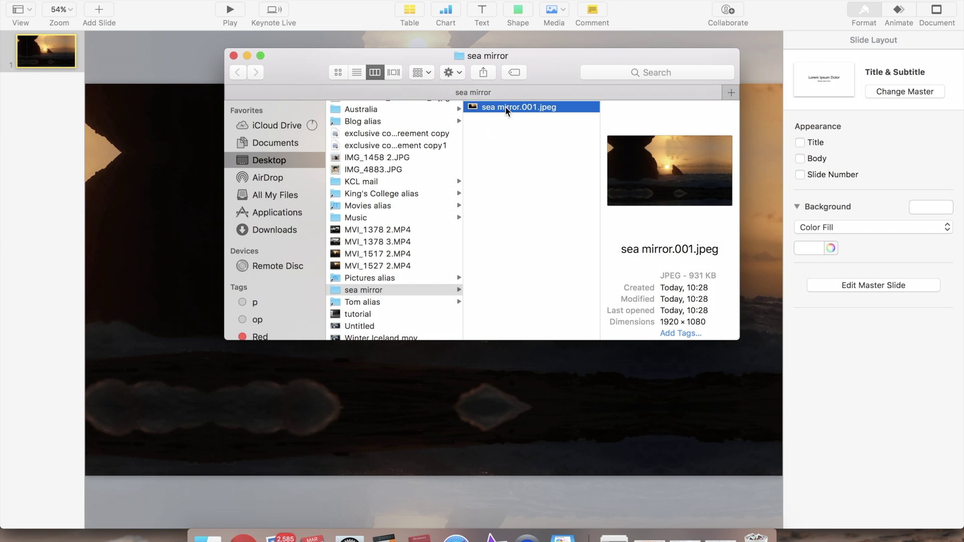
left_click_drag(507, 105, 541, 410)
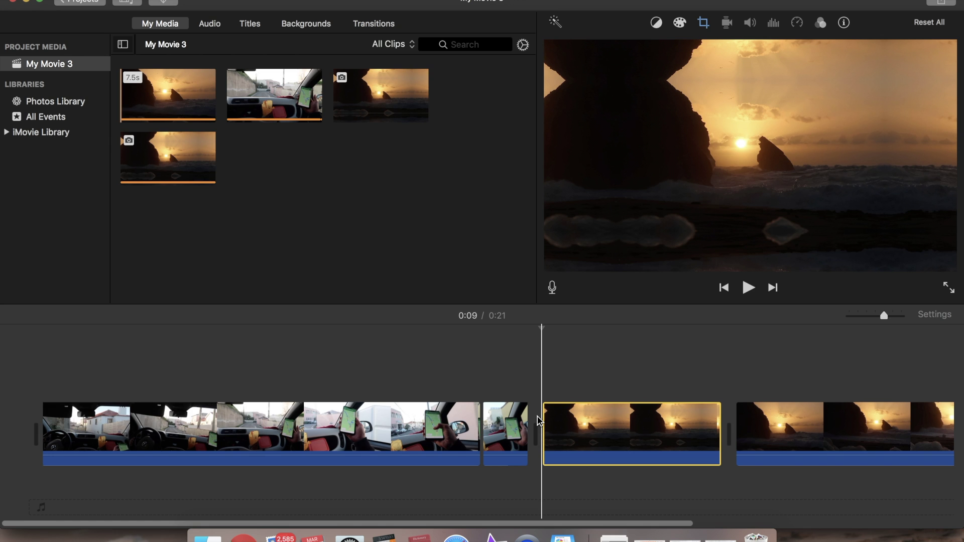
- Split the sunset clip two frames in and delete the resulting 0.2s fragment
key("Right")
key("Right")
key("Right")
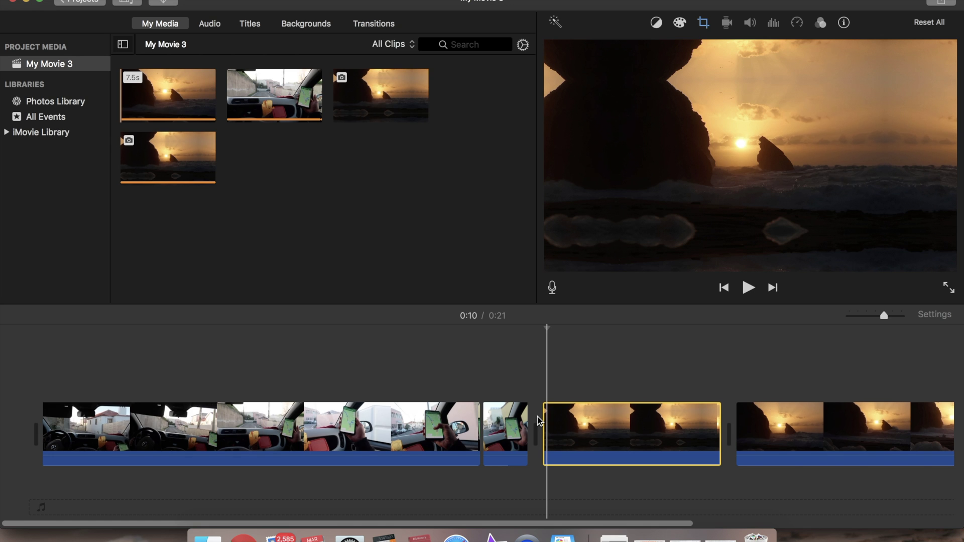
key("Right")
key("super+b")
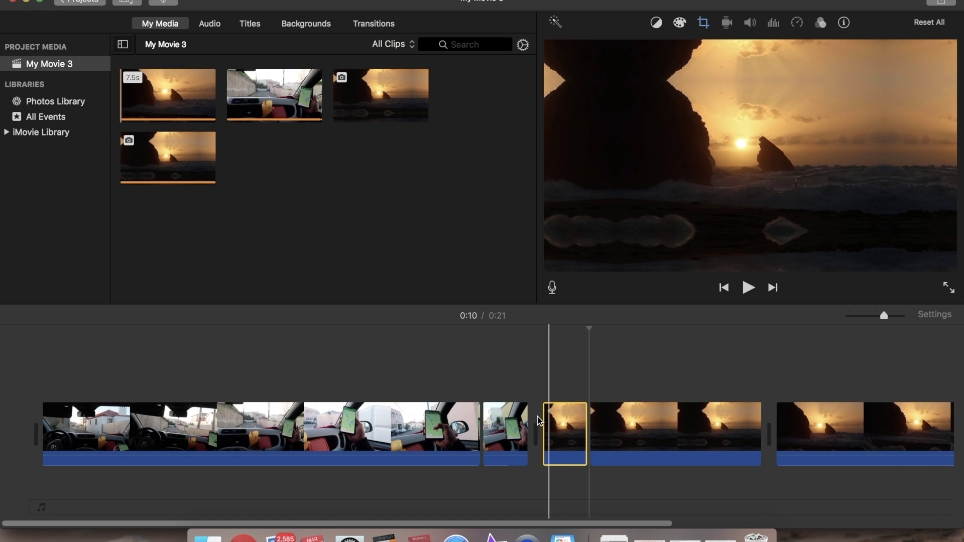
key("Delete")
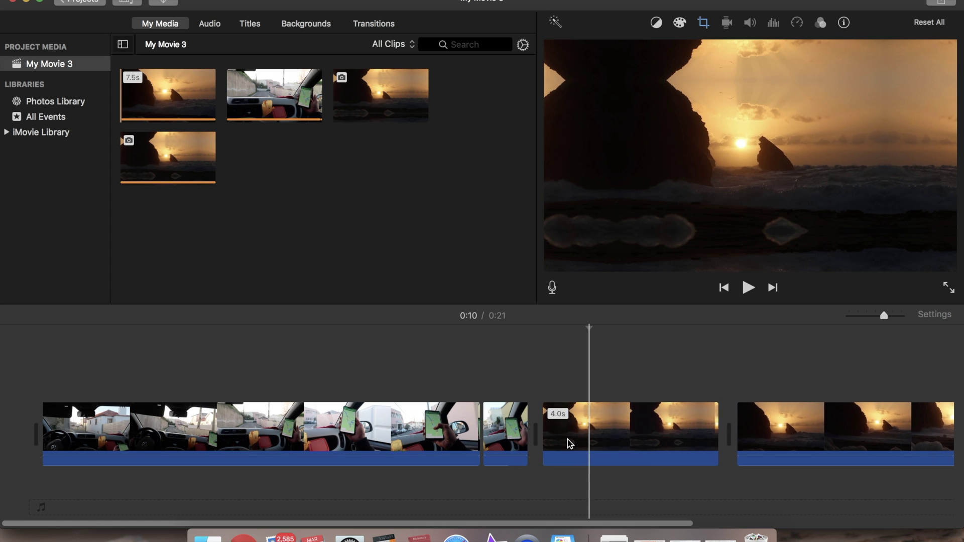
key("Left")
key("Left")
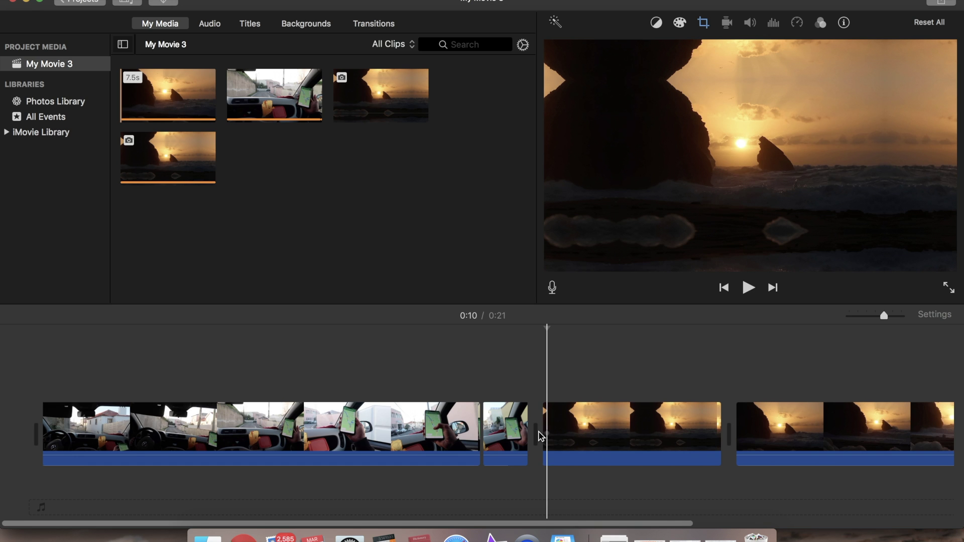
- Restore the 0.1s sunset still, delete the 3.9s sunset clip, and open the still's crop settings
key("super+z")
left_click(567, 433)
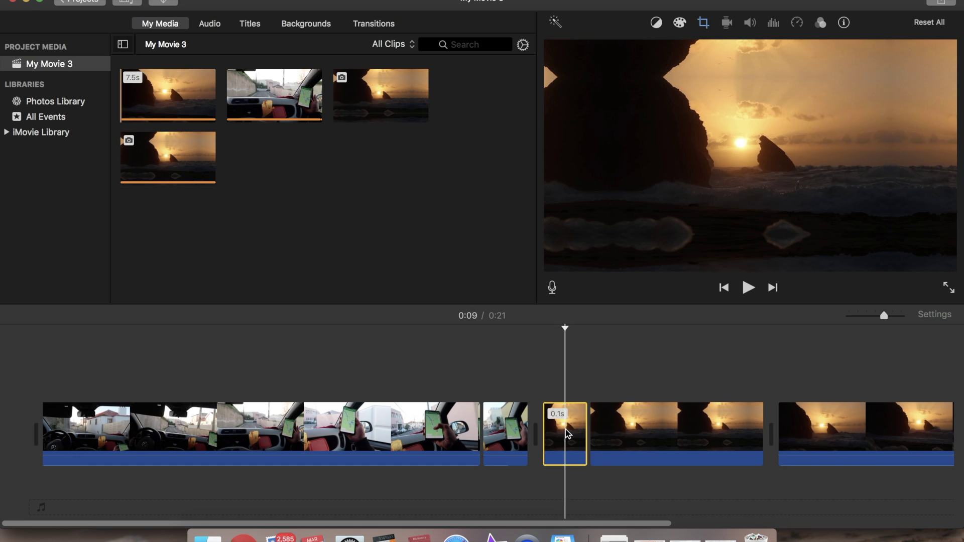
left_click(642, 432)
key("Delete")
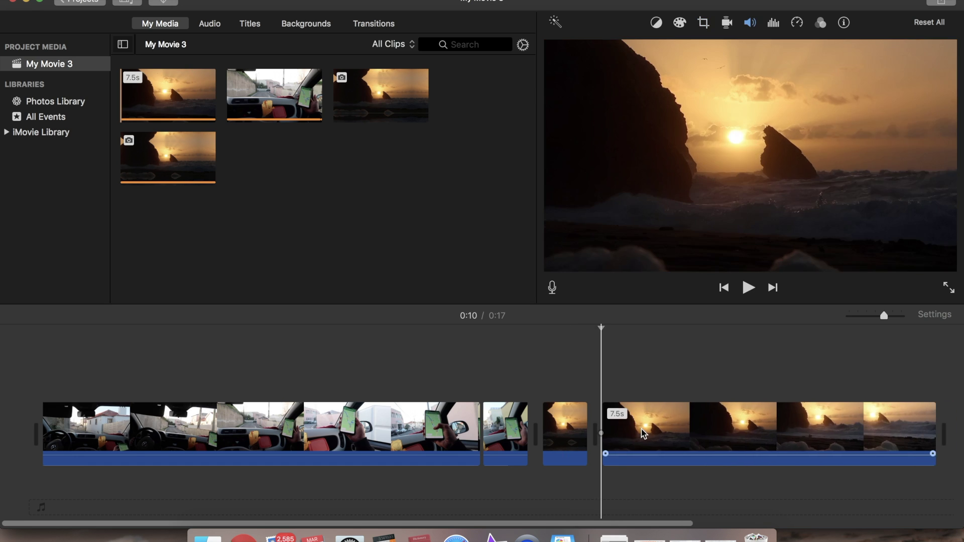
left_click(579, 433)
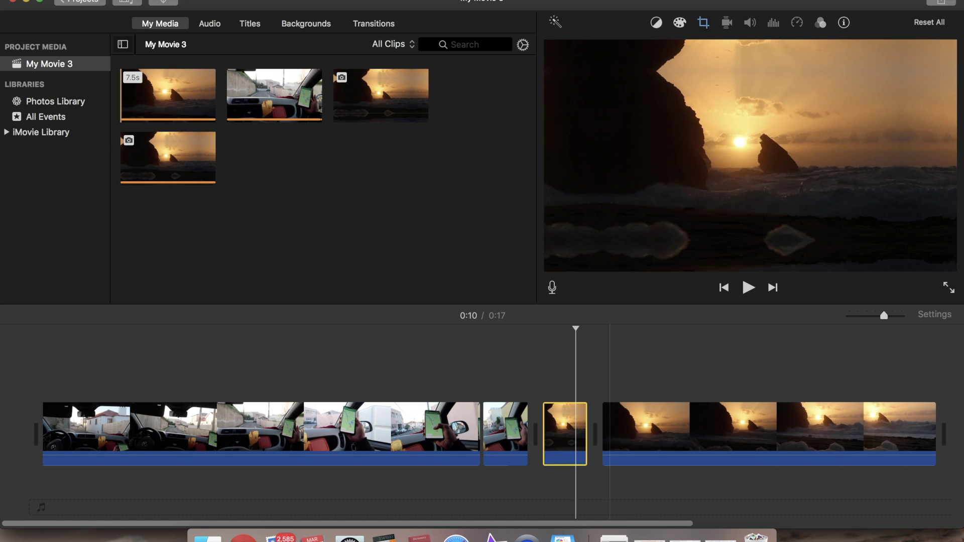
left_click(703, 22)
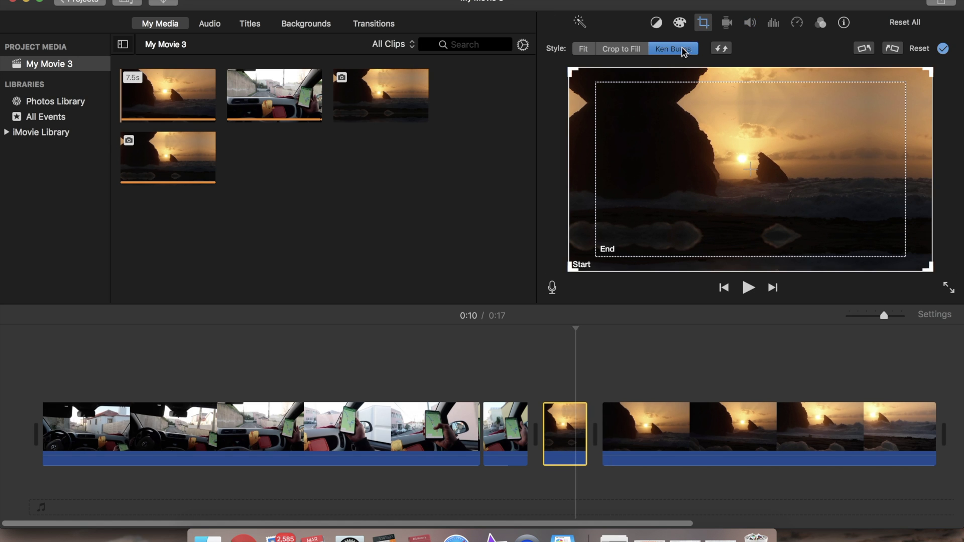
- Switch the still to Ken Burns and shrink its End framing around the sun and rocks
left_click(646, 168)
left_click(618, 260)
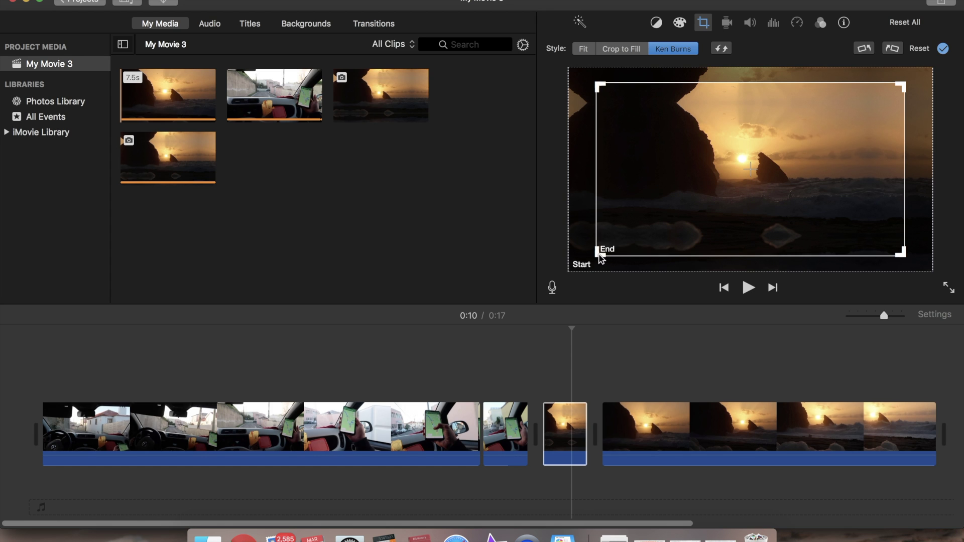
left_click_drag(601, 258, 613, 249)
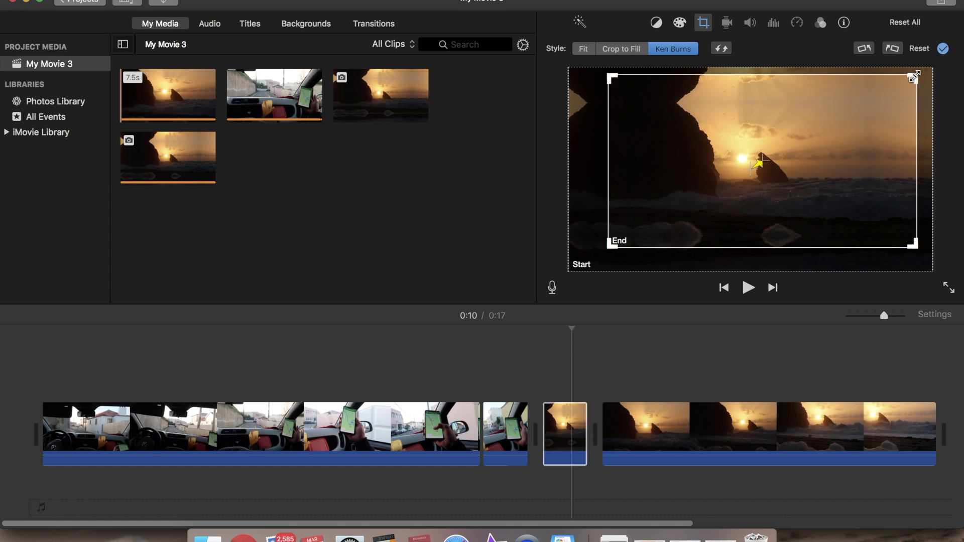
left_click_drag(913, 77, 876, 114)
left_click_drag(814, 181, 830, 174)
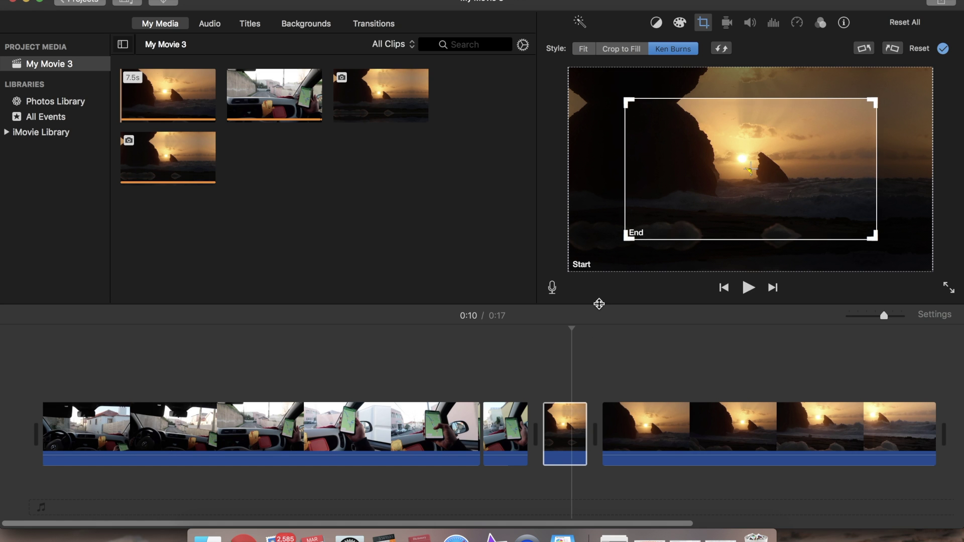
- In an enlarged viewer, fine-tune the End framing's corners and position, then apply the Ken Burns zoom
left_click_drag(599, 304, 580, 447)
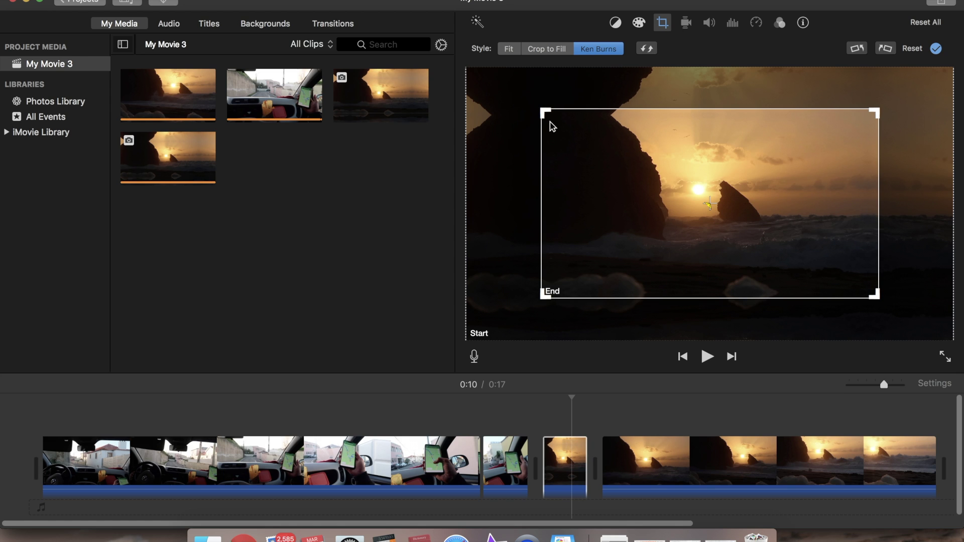
left_click_drag(546, 112, 548, 116)
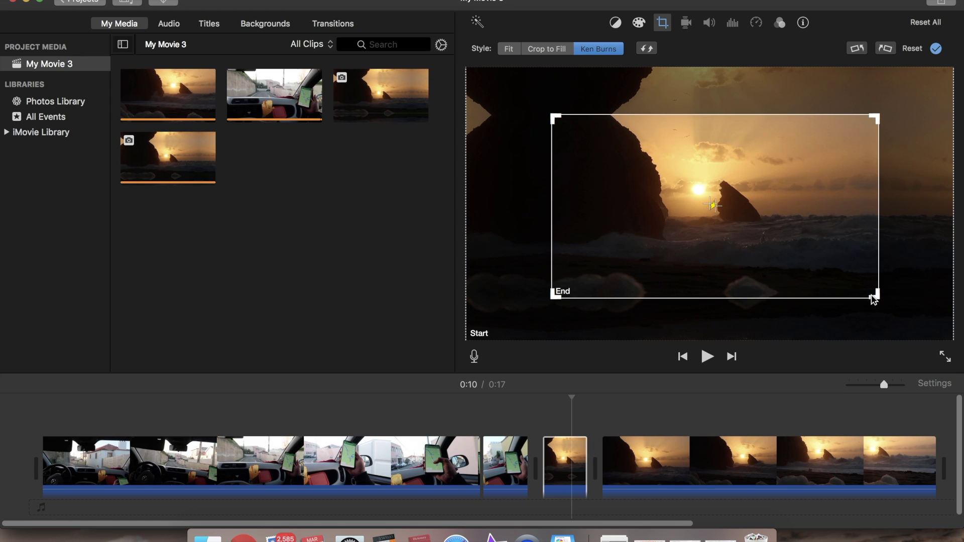
left_click_drag(878, 298, 871, 293)
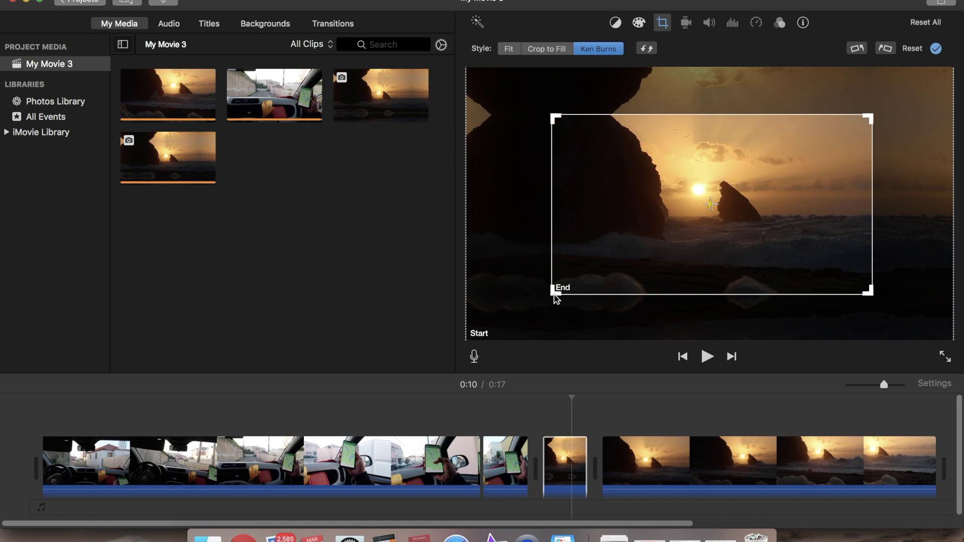
left_click_drag(543, 295, 544, 290)
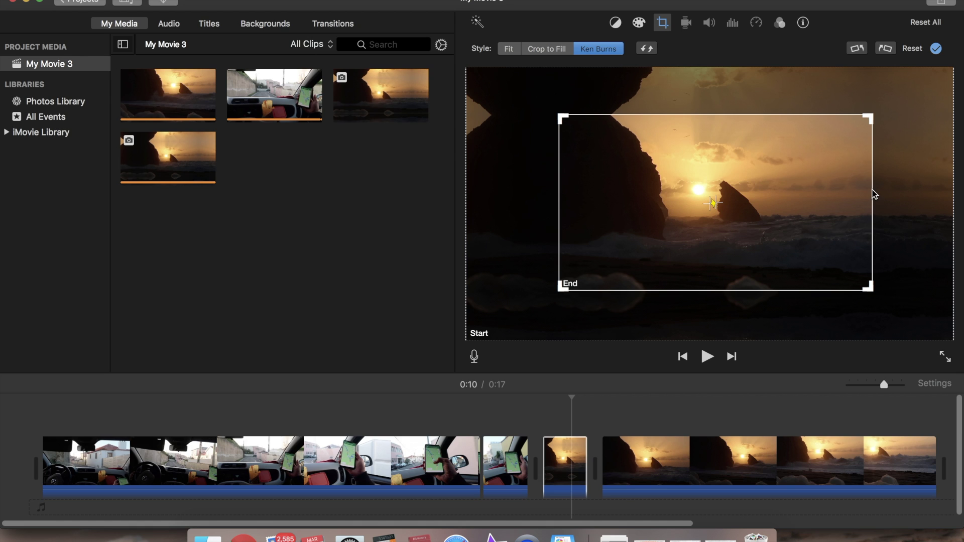
left_click_drag(788, 216, 788, 210)
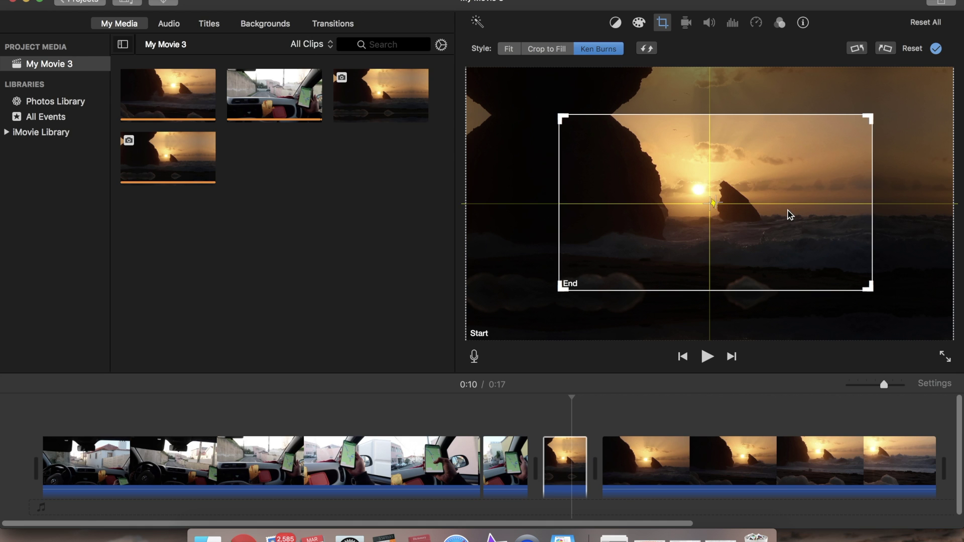
left_click_drag(790, 215, 790, 215)
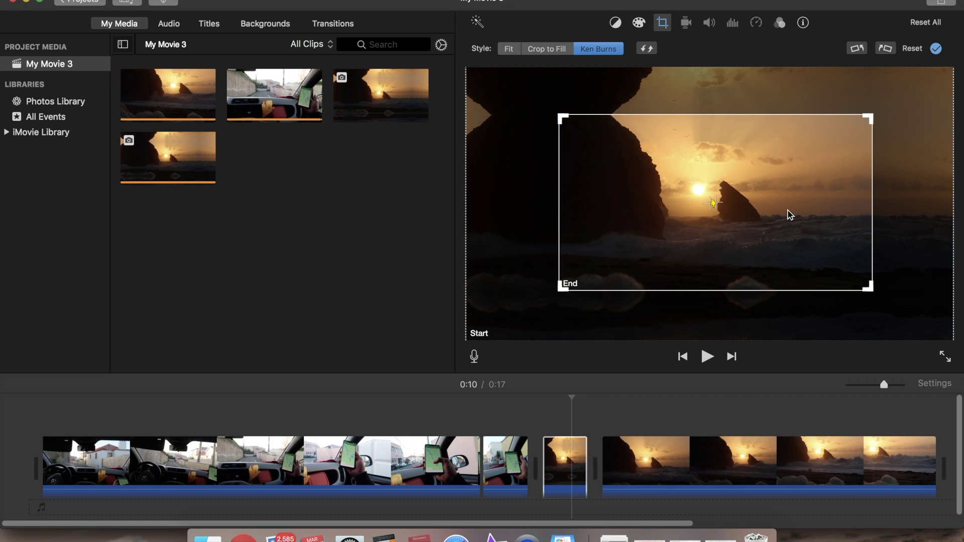
left_click(936, 48)
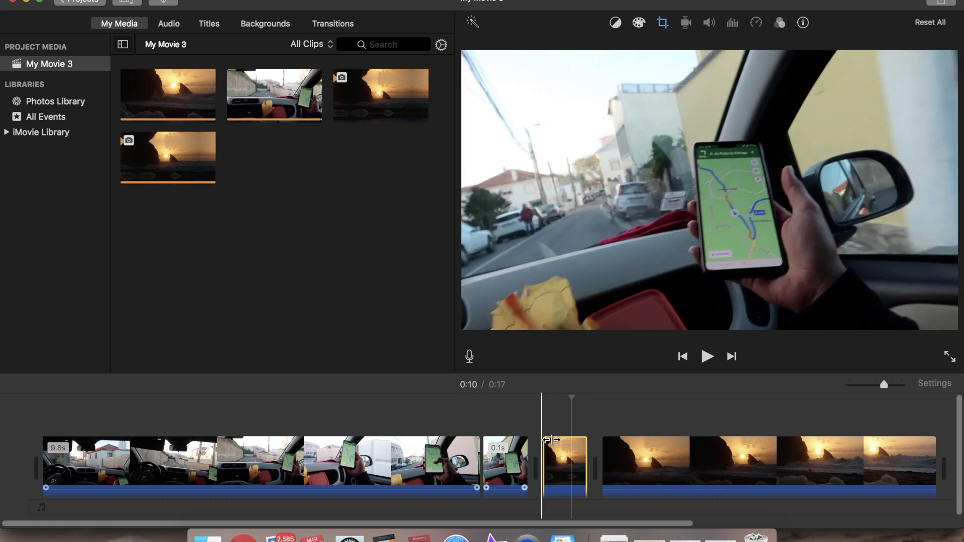
left_click(432, 411)
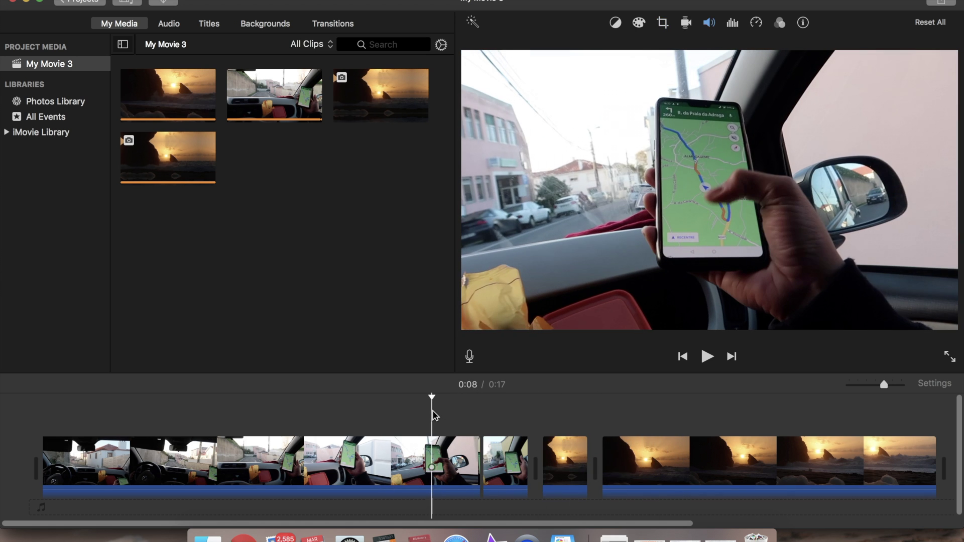
left_click(371, 419)
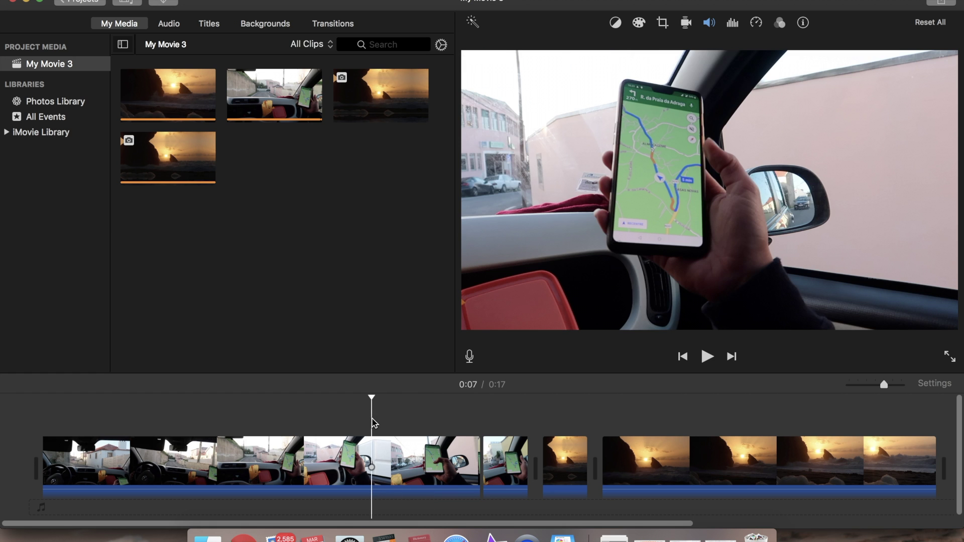
key("space")
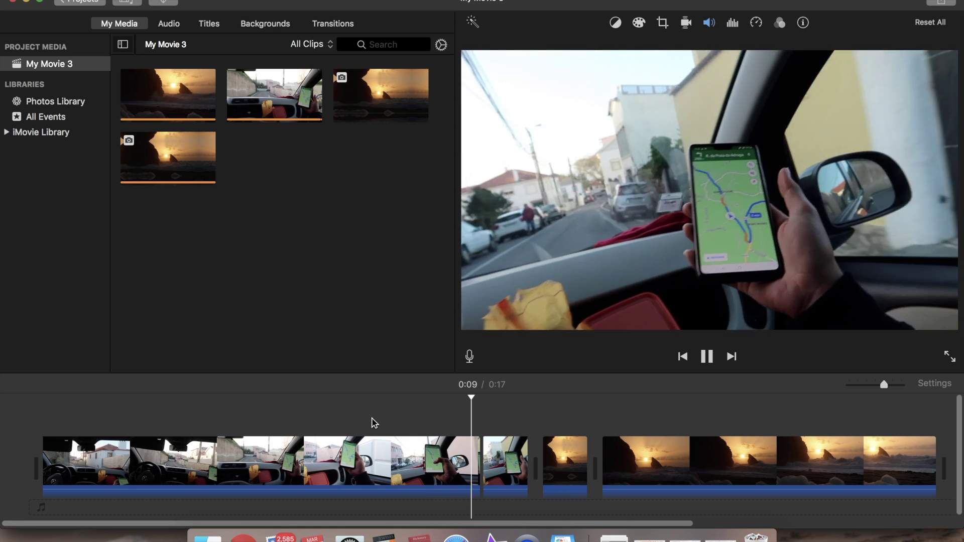
key("space")
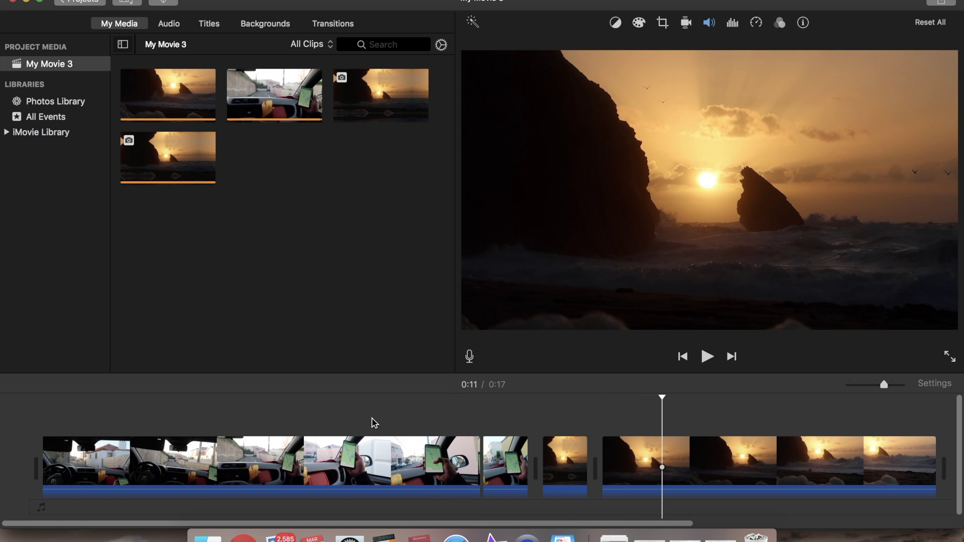
scroll(351, 417, "right", 1)
left_click(324, 406)
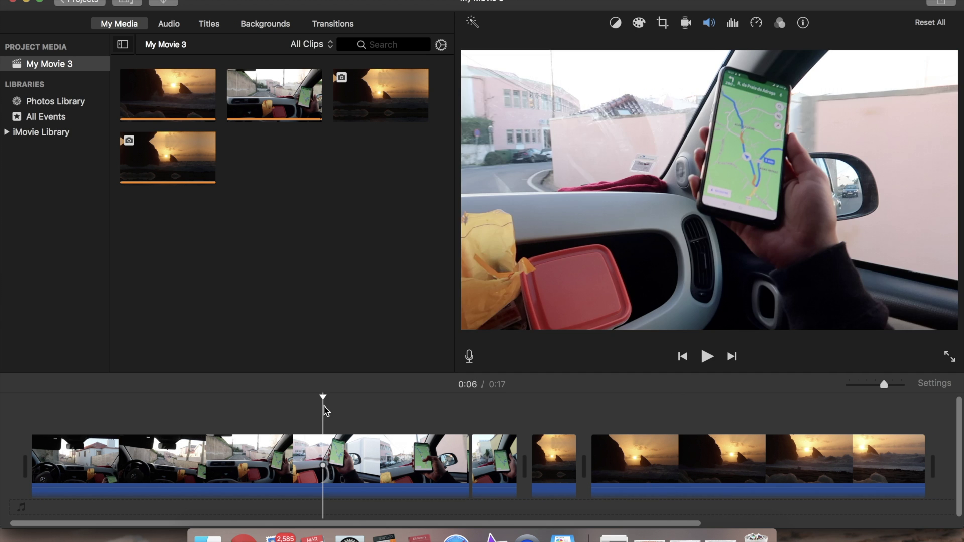
key("space")
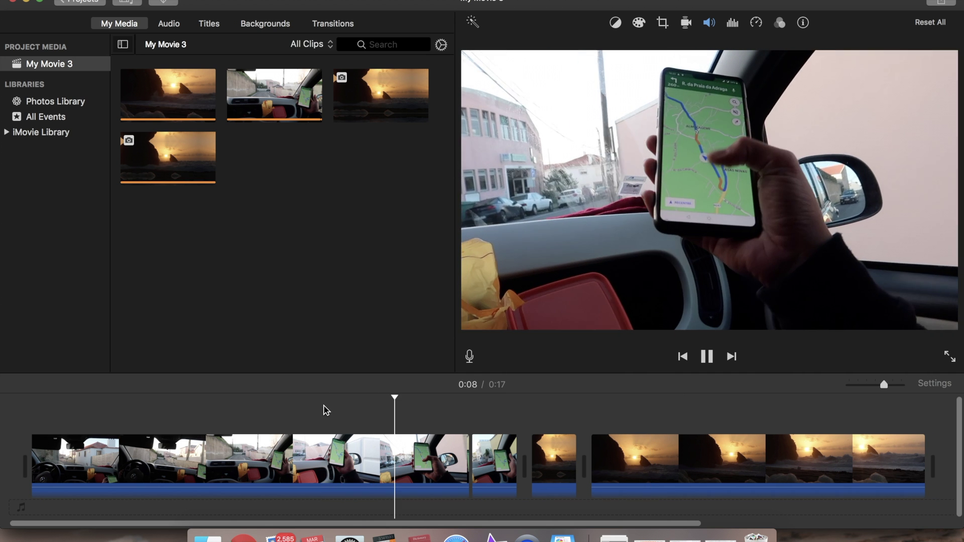